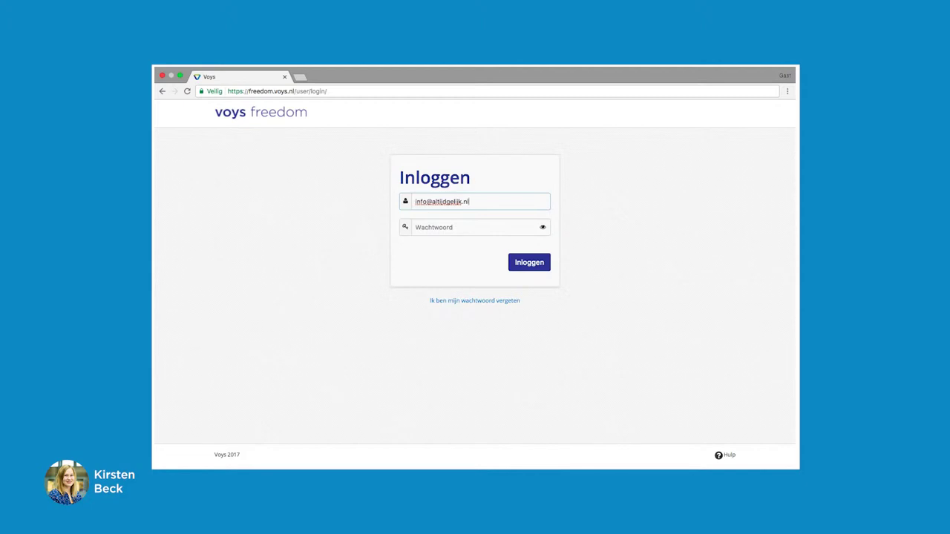
Enter the account password and log in to the Altijd gelijk advocaten dashboard.
left_click(417, 227)
type("•••")
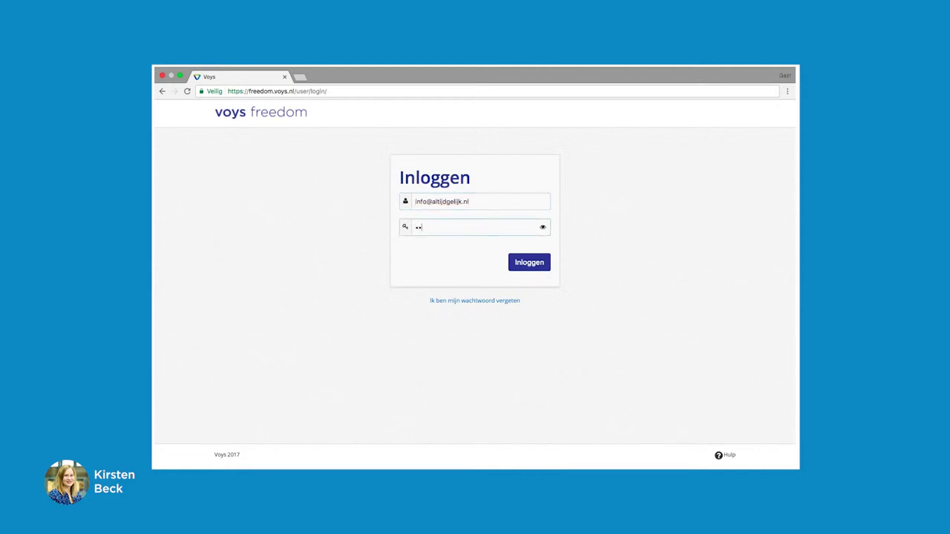
type("••••••")
left_click(536, 269)
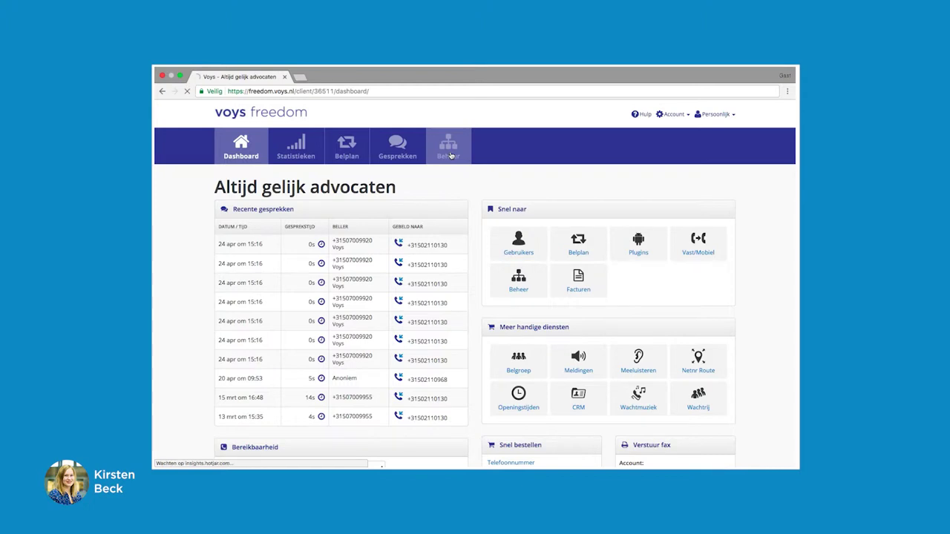
From Beheer, open Meldingen and start a new announcement, reaching the €20,00 / €5,00 price notice.
left_click(448, 148)
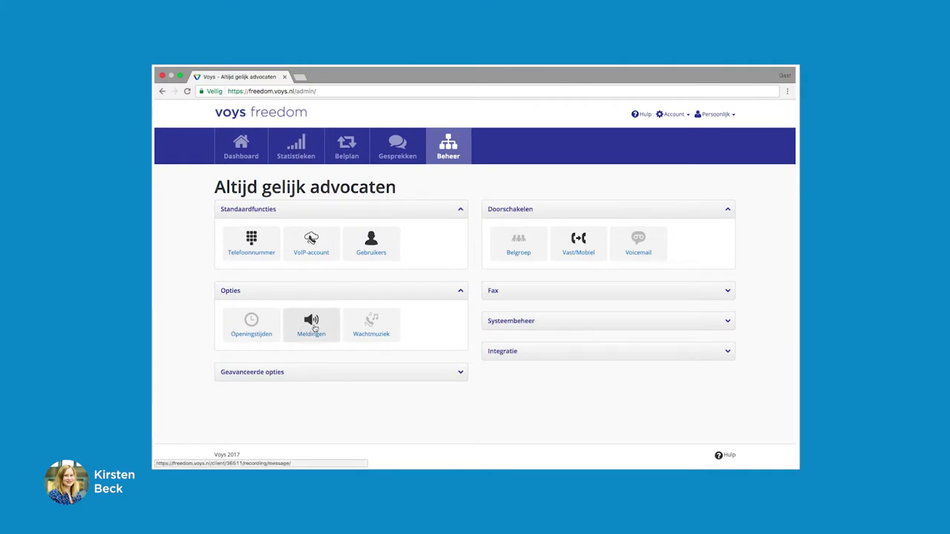
left_click(314, 329)
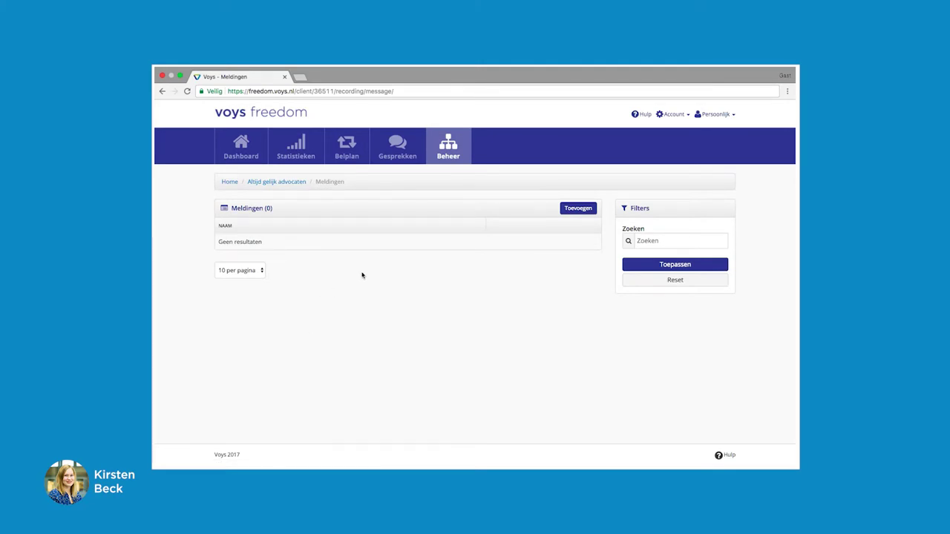
left_click(570, 211)
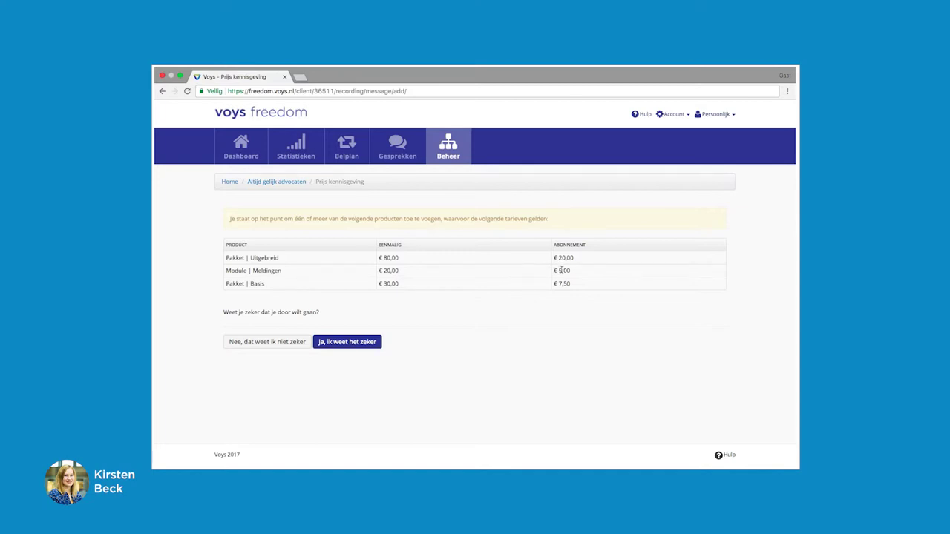
Accept the costs and save announcement 'Welkom' using the existing welkom sound file.
left_click(354, 342)
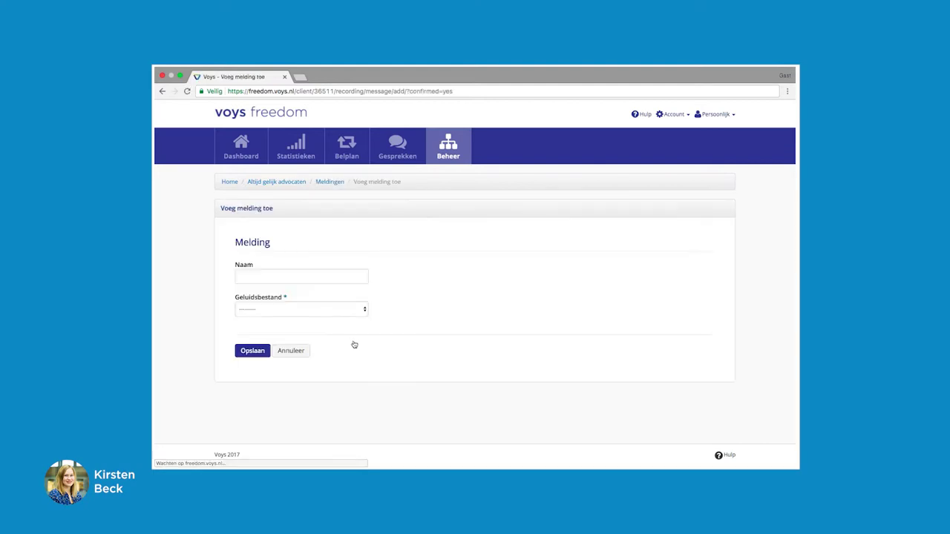
left_click(245, 274)
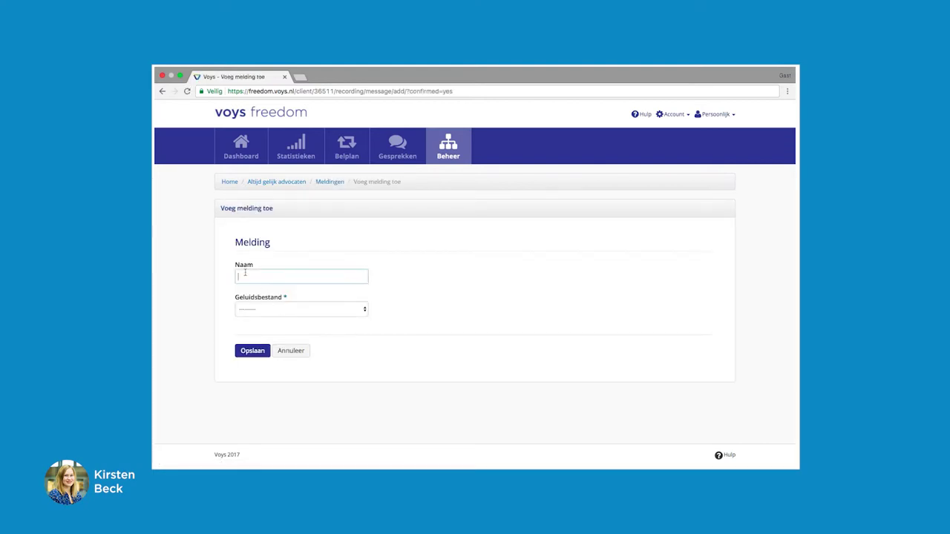
type("Welkom")
left_click(252, 309)
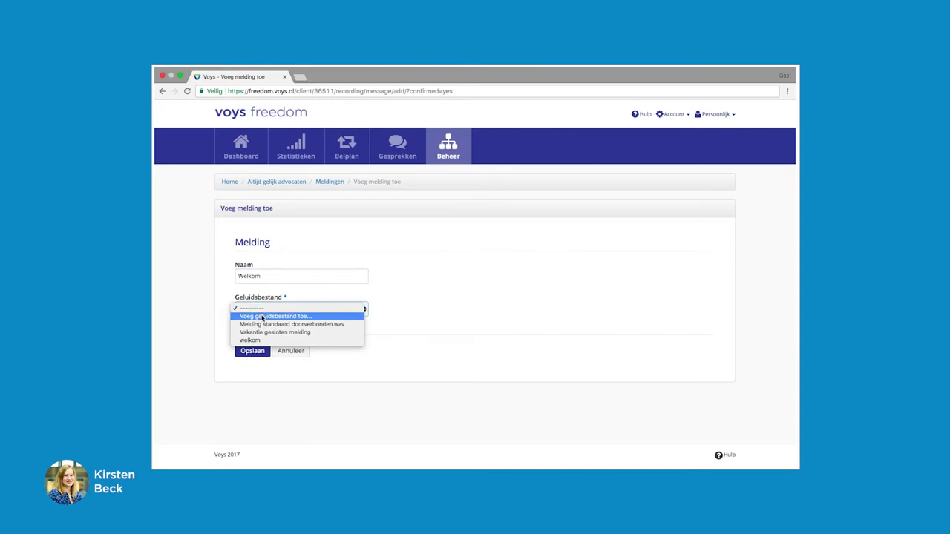
left_click(261, 316)
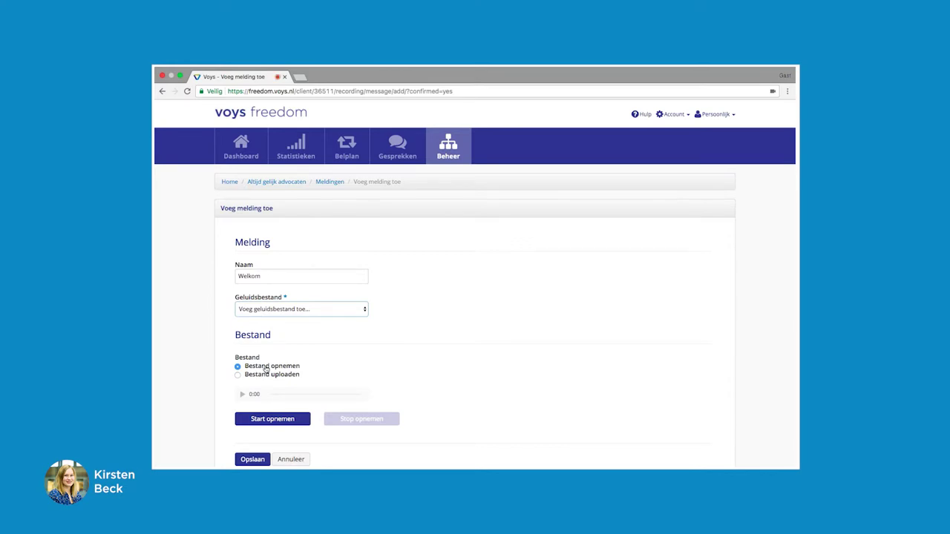
left_click(238, 377)
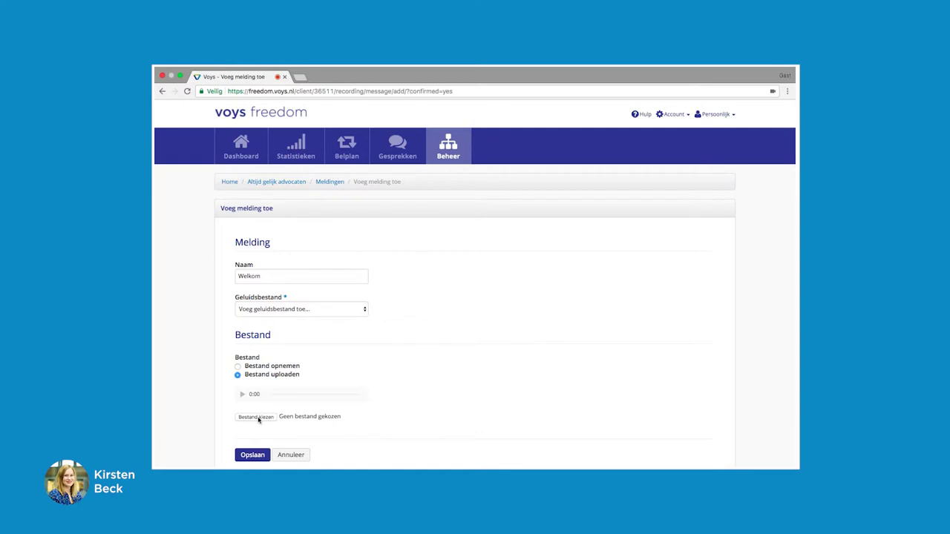
left_click(295, 313)
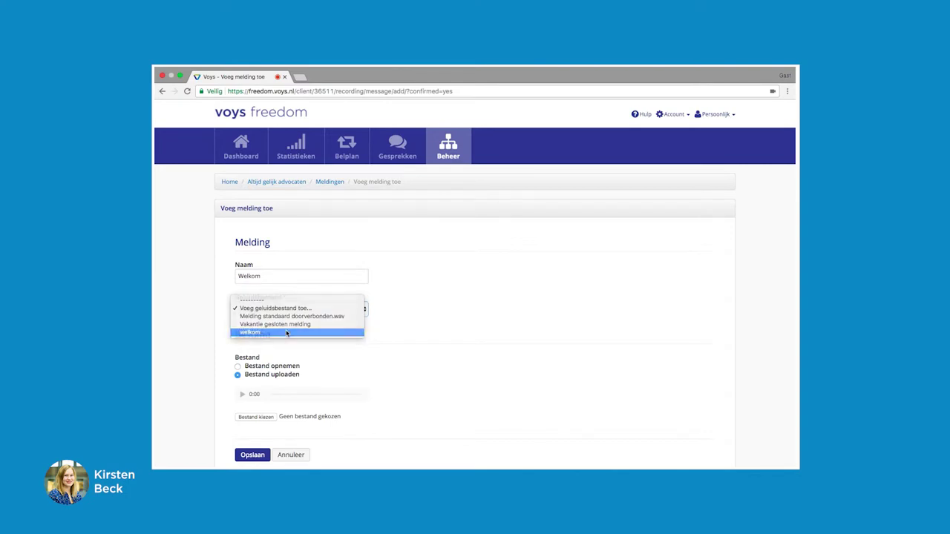
left_click(287, 332)
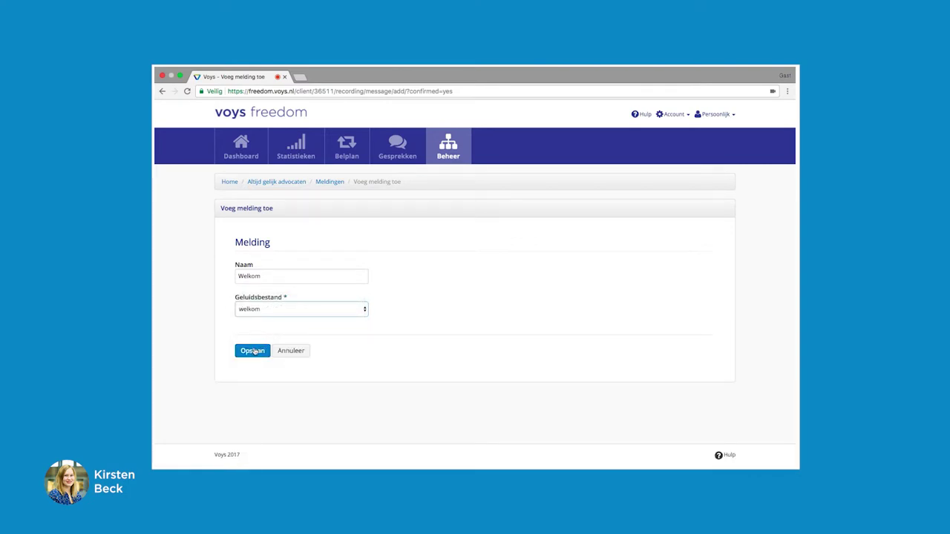
left_click(253, 351)
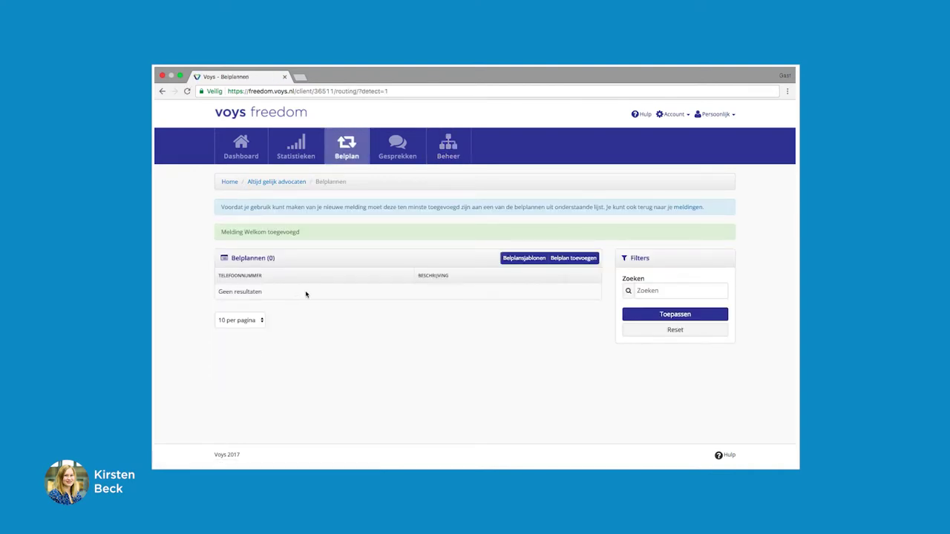
Return to Beheer and open the empty Belgroepen list.
left_click(439, 150)
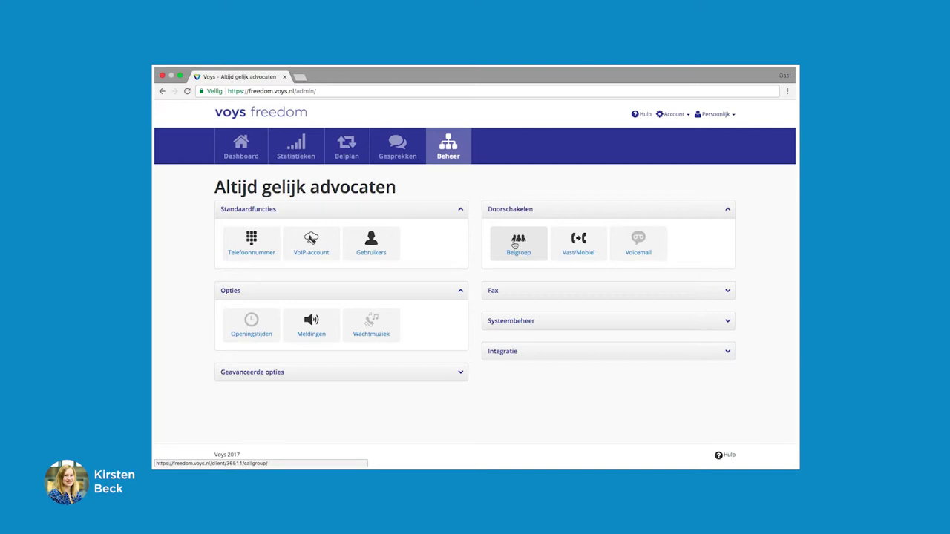
left_click(515, 245)
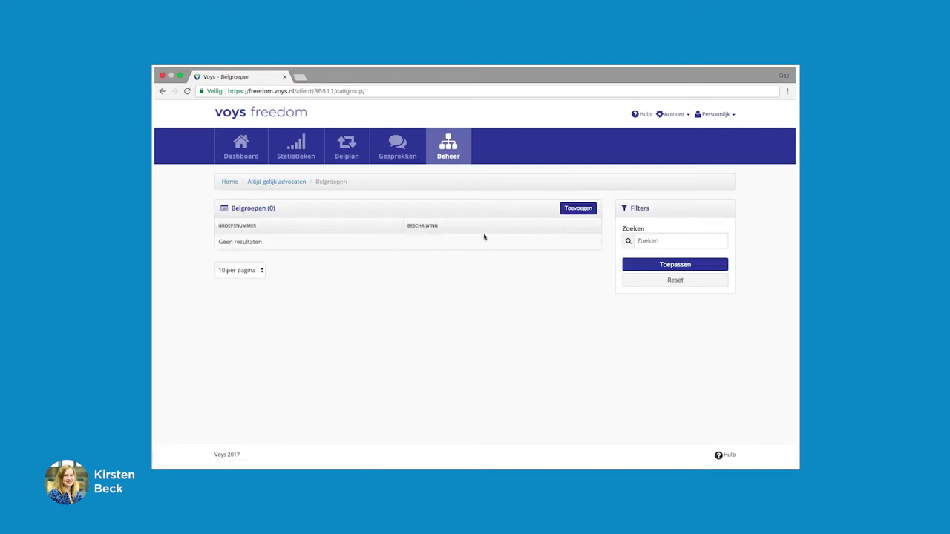
Start a new call group with extension 401 and description 'Alle VoIP Accounts'.
left_click(572, 208)
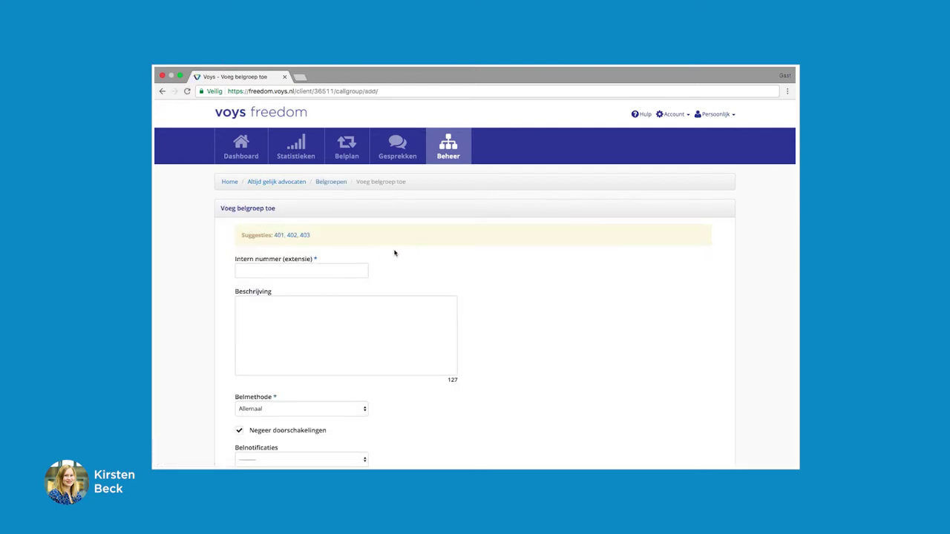
left_click(279, 236)
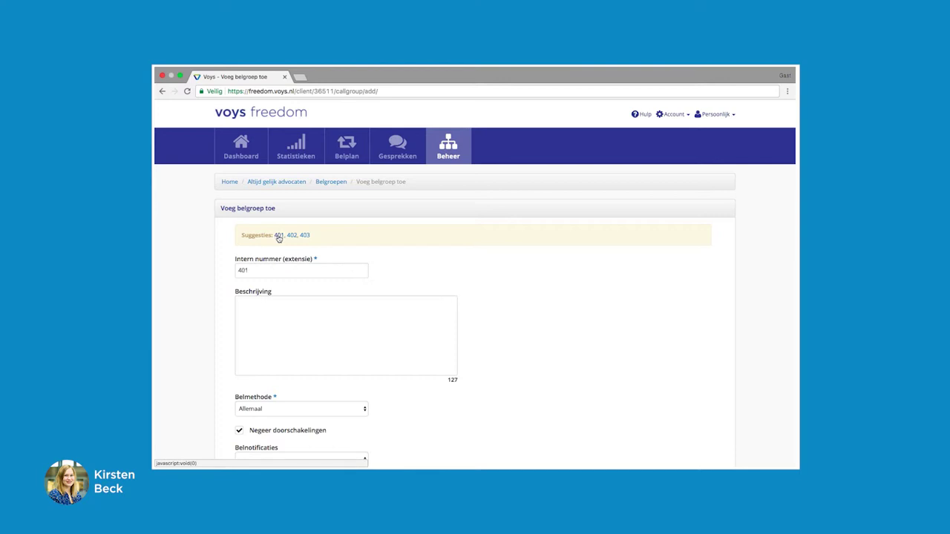
left_click(243, 301)
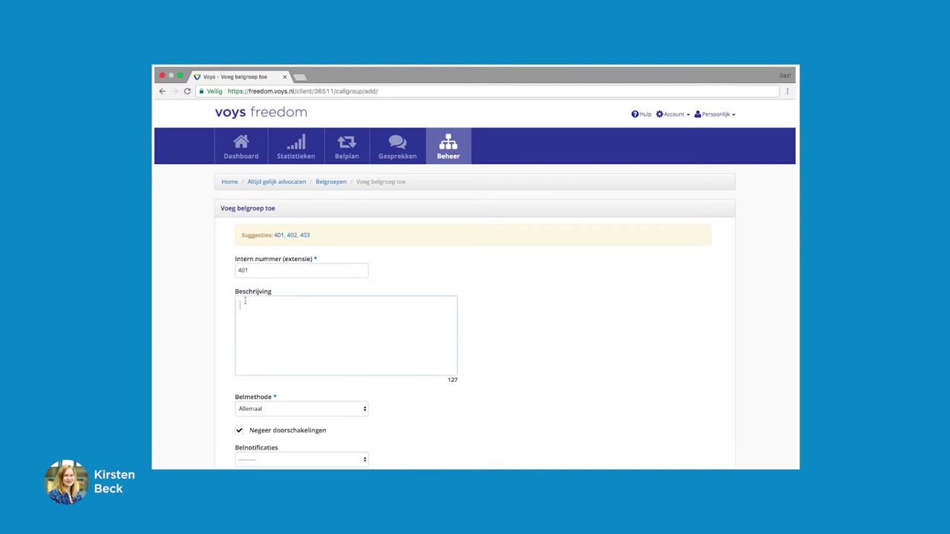
type("Alle VoIP Accounts")
scroll(292, 315, "down", 3)
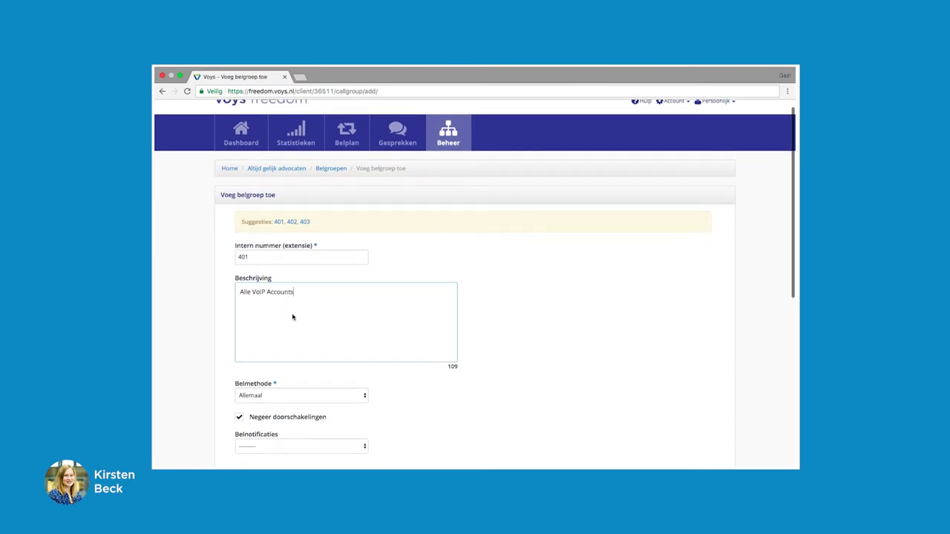
scroll(292, 318, "down", 6)
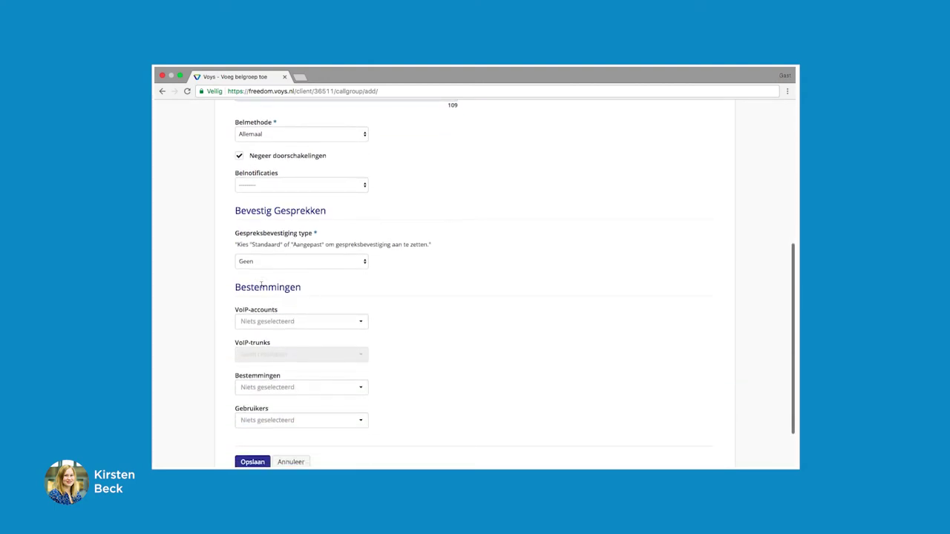
Select VoIP accounts 200, 201/Altijd gelijk (App) and 202/Receptie, then save the group.
left_click(268, 322)
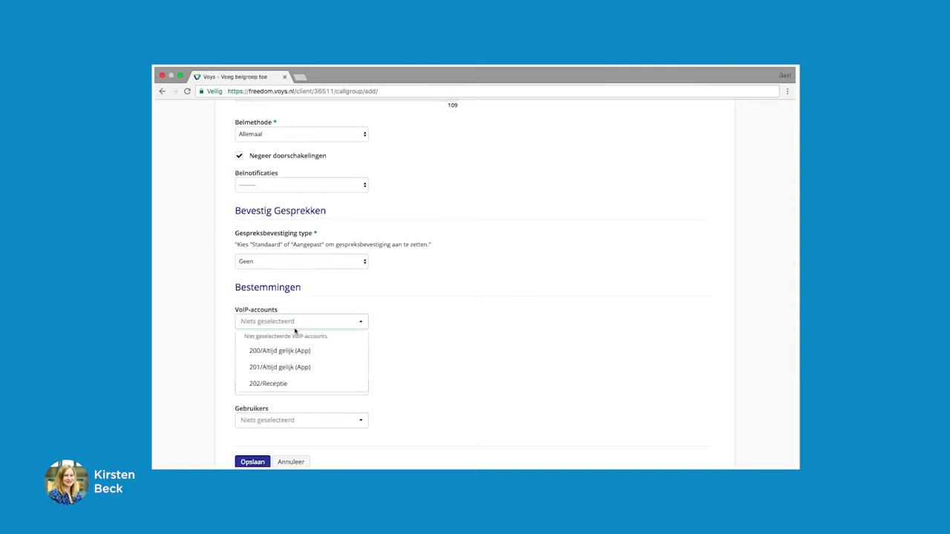
left_click(345, 352)
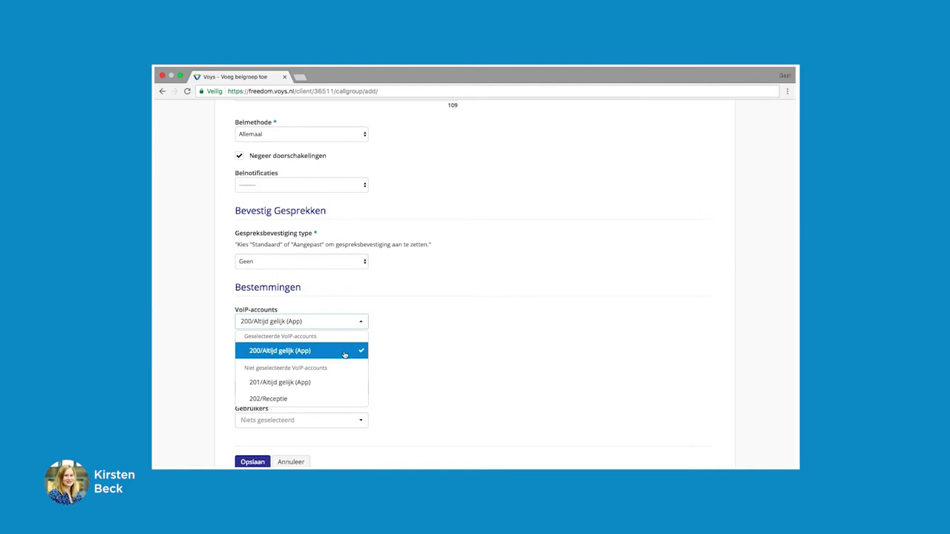
left_click(349, 386)
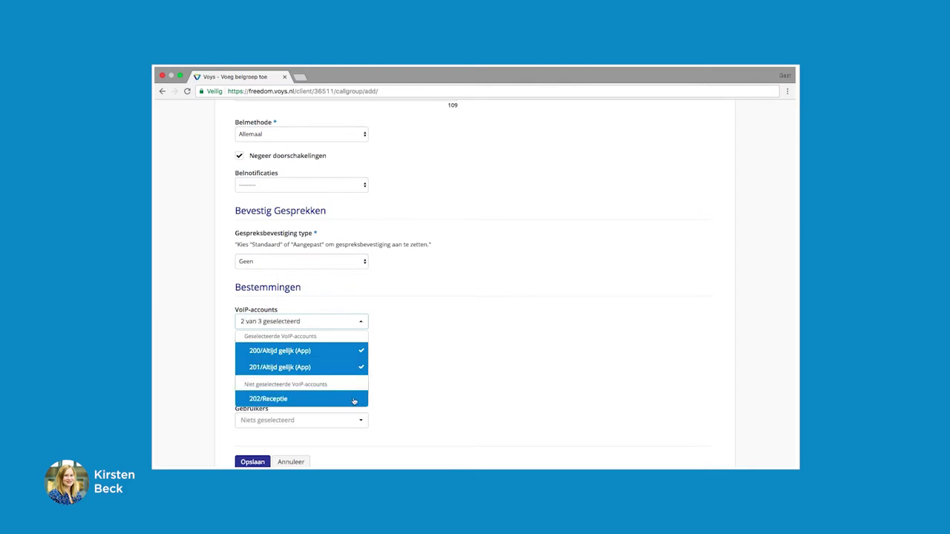
left_click(354, 401)
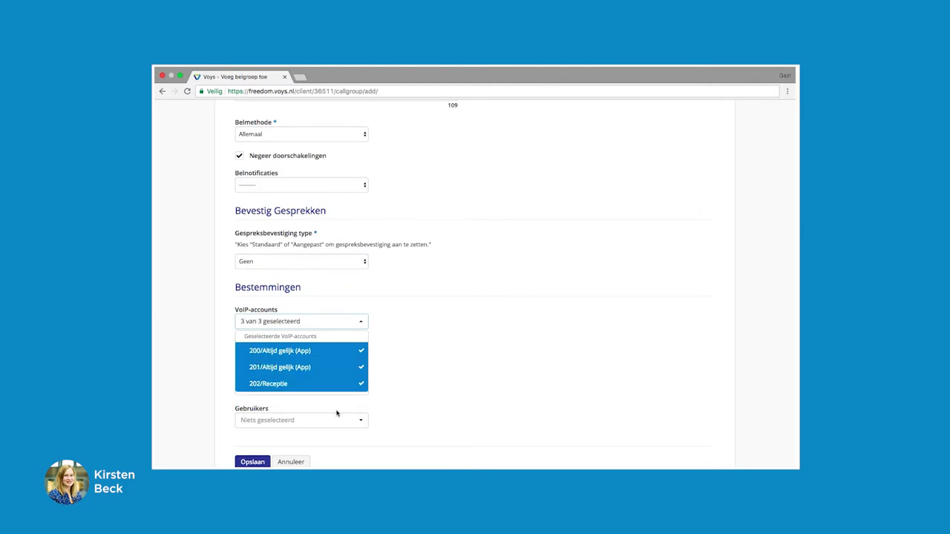
scroll(446, 329, "down", 2)
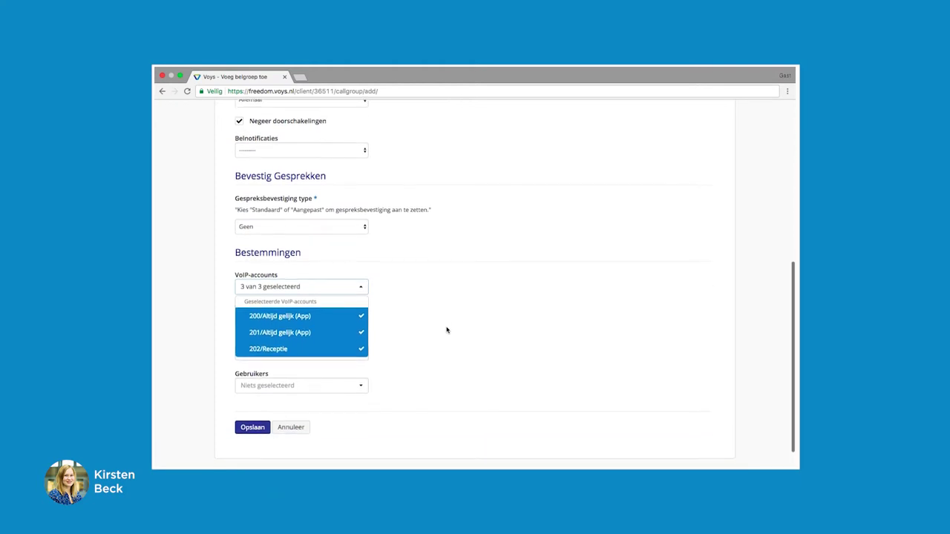
left_click(252, 429)
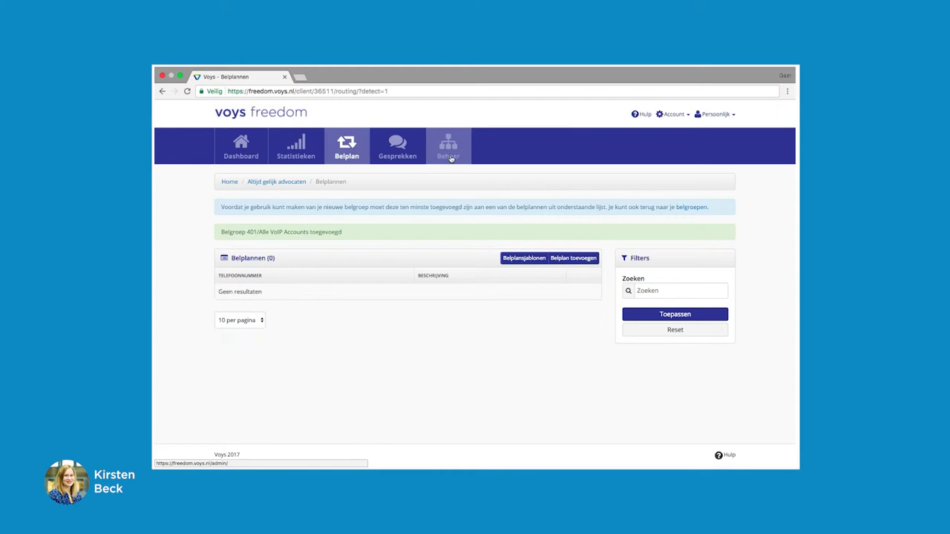
From Beheer, open Voicemail and start adding a new voicemail box.
left_click(450, 158)
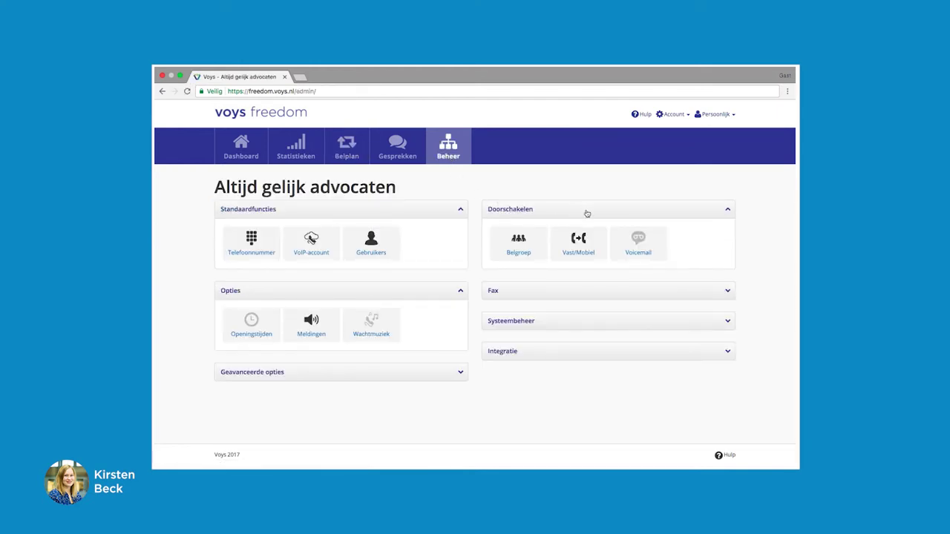
left_click(633, 246)
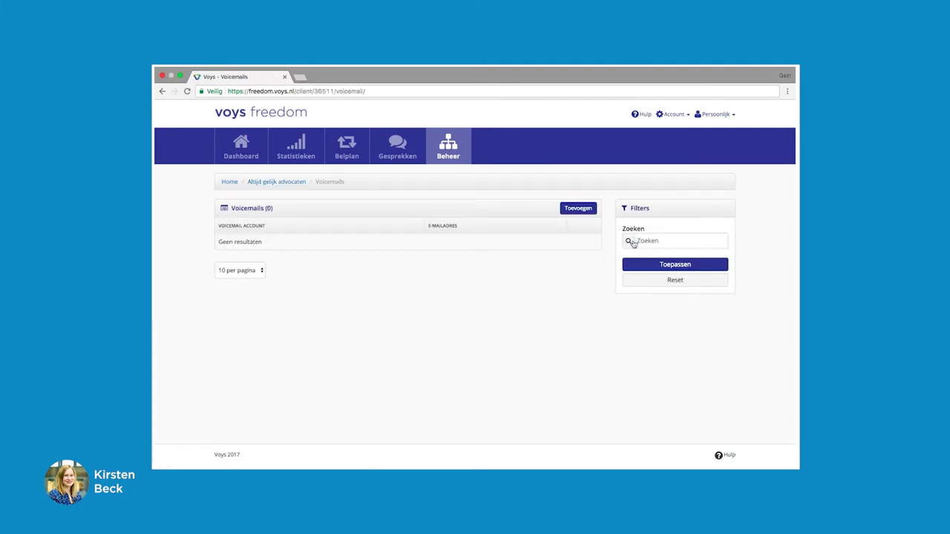
left_click(575, 210)
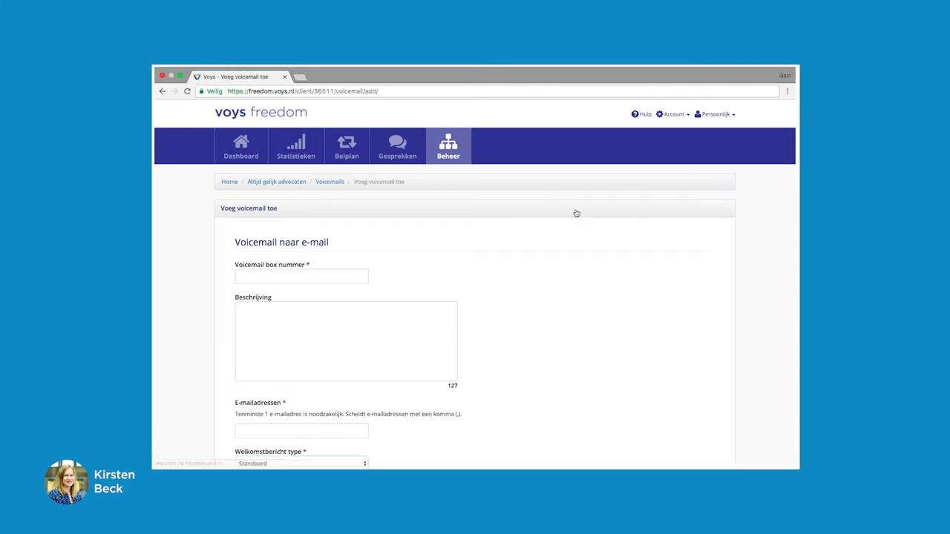
Enter box number 501, description 'In gesprek' and the notification e-mail address.
left_click(294, 277)
type("501")
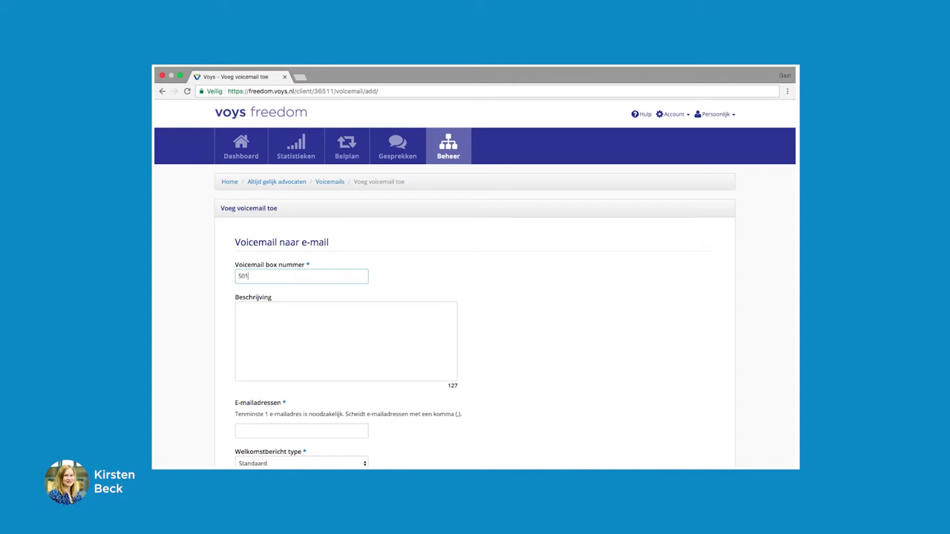
left_click(274, 314)
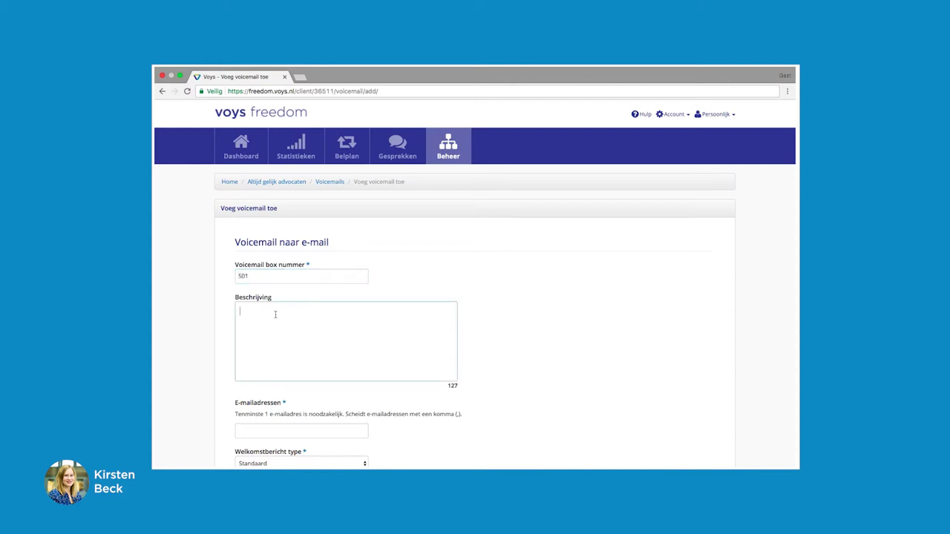
type("In gesprek")
scroll(351, 326, "down", 2)
scroll(351, 326, "down", 2)
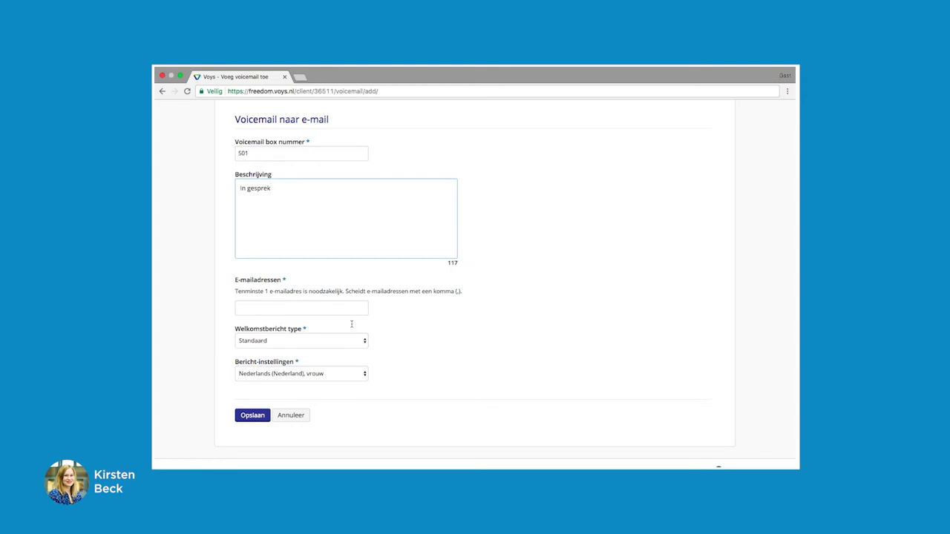
left_click(285, 307)
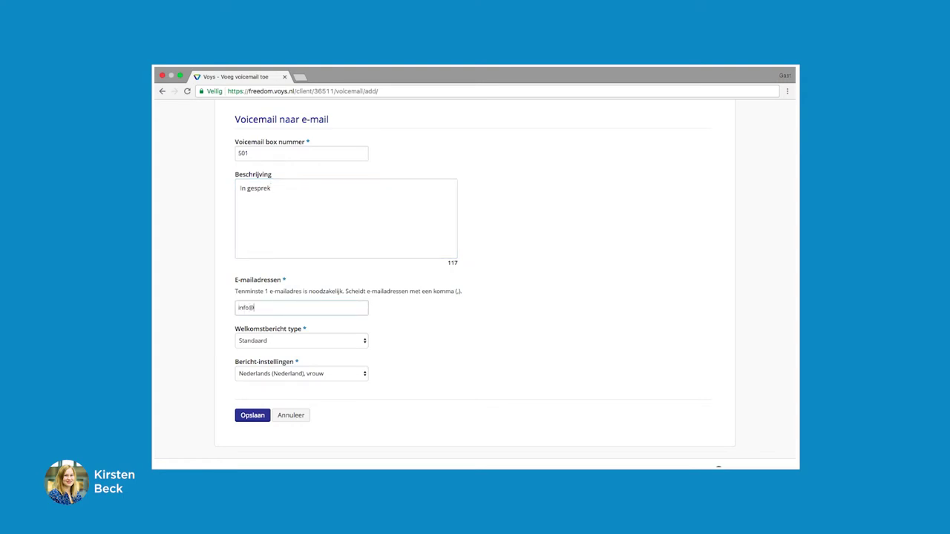
Set the welcome message type to Standaard after briefly trying a custom message.
left_click(260, 342)
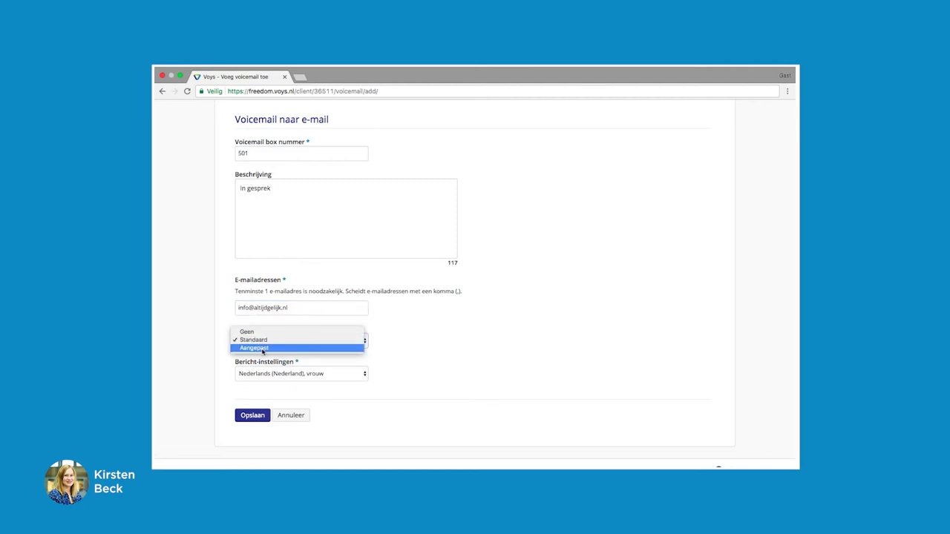
left_click(262, 349)
scroll(282, 378, "down", 3)
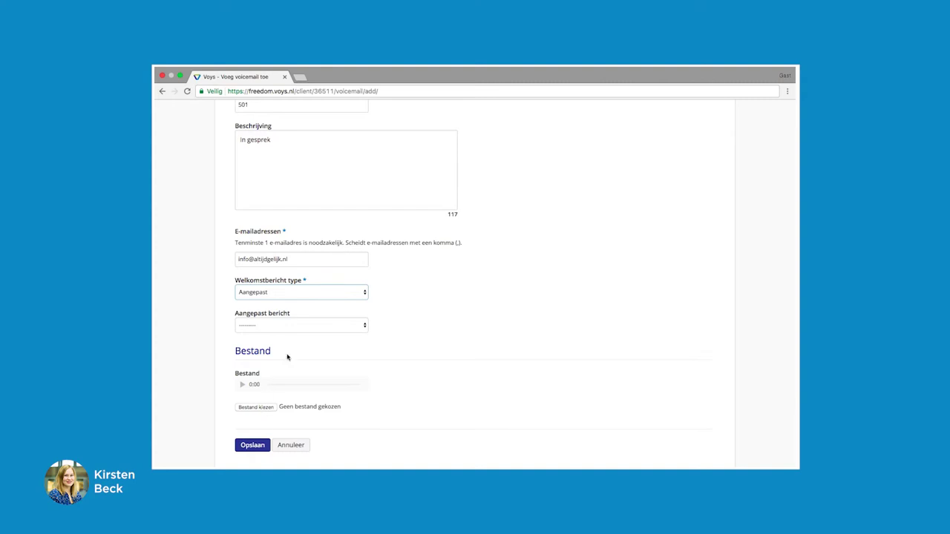
left_click(302, 326)
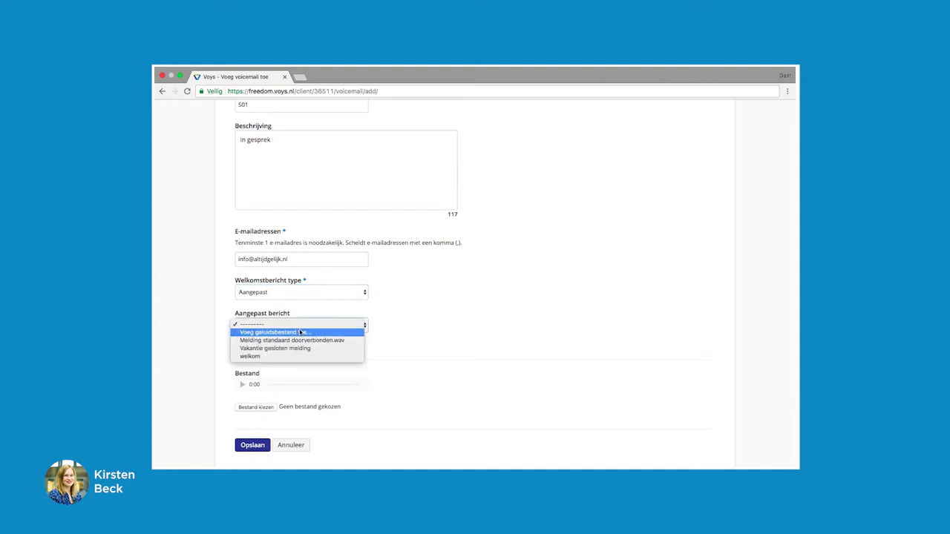
left_click(300, 332)
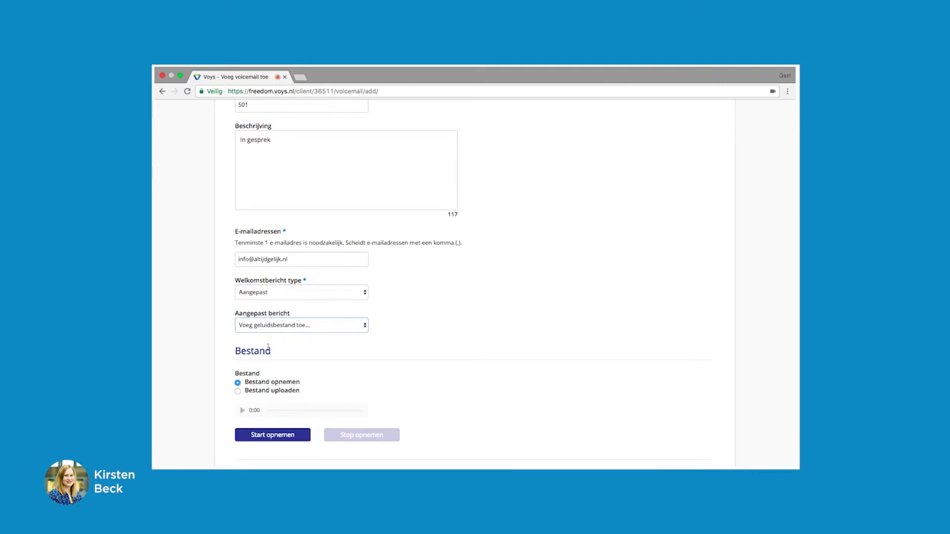
left_click(256, 390)
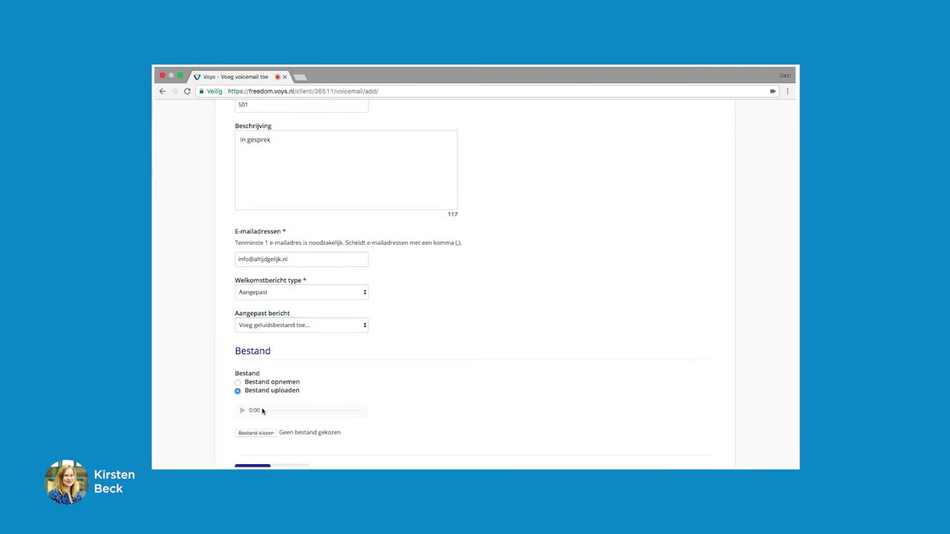
left_click(288, 293)
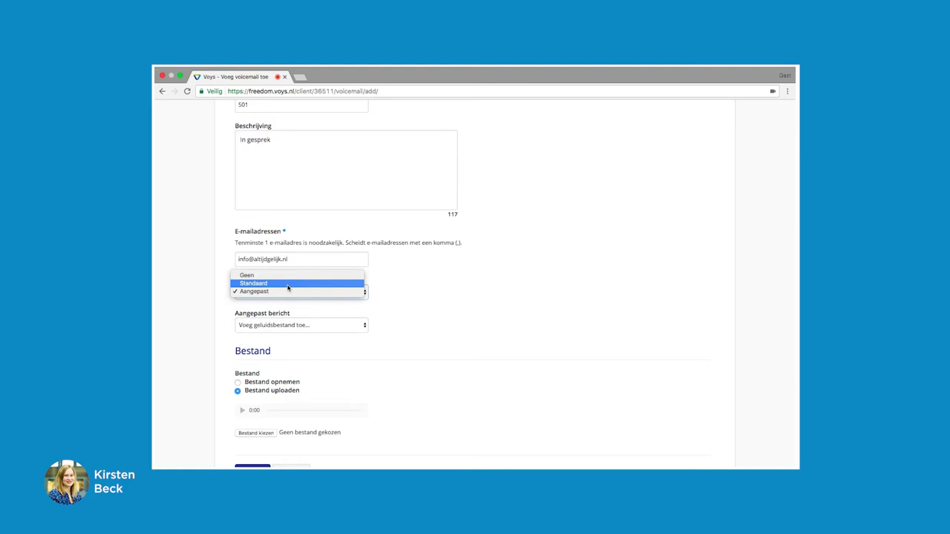
left_click(288, 284)
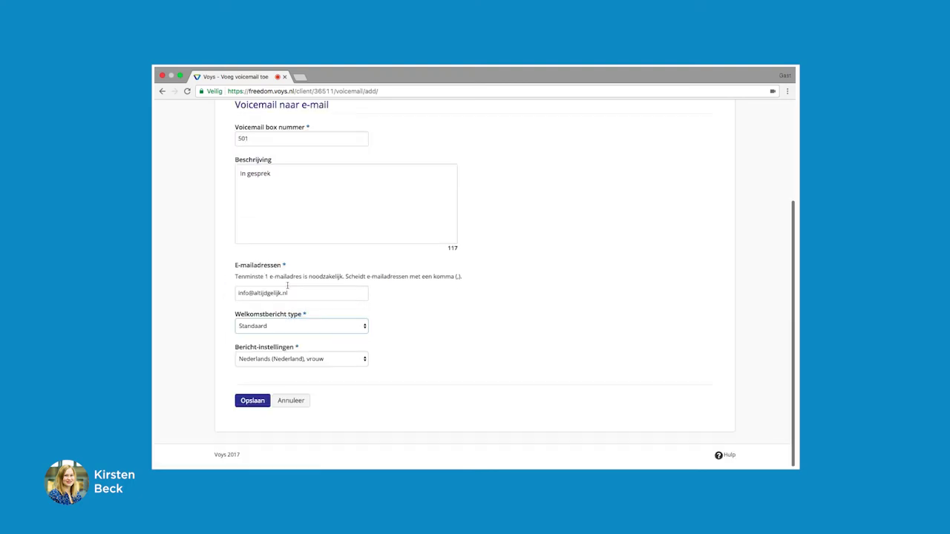
Keep the Nederlands (Nederland), vrouw message voice and save voicemail 501.
left_click(305, 360)
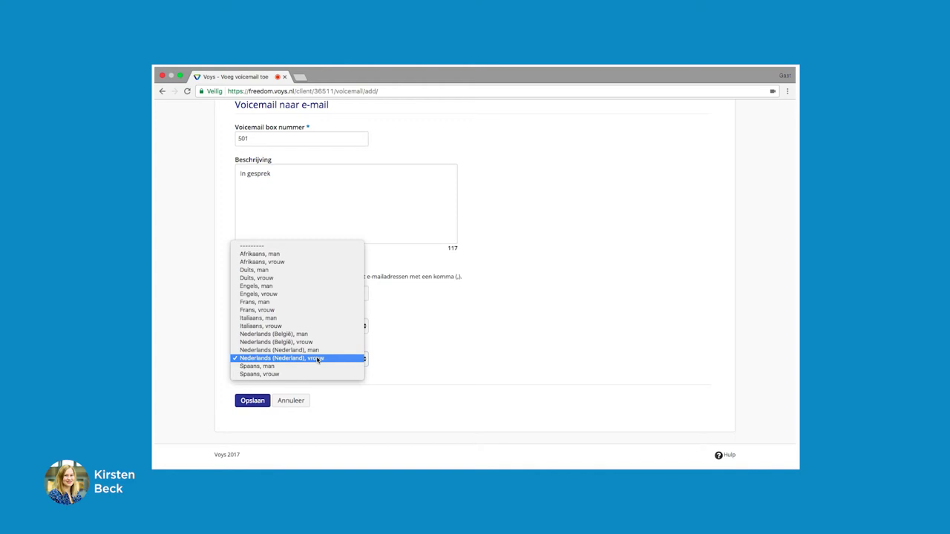
left_click(319, 360)
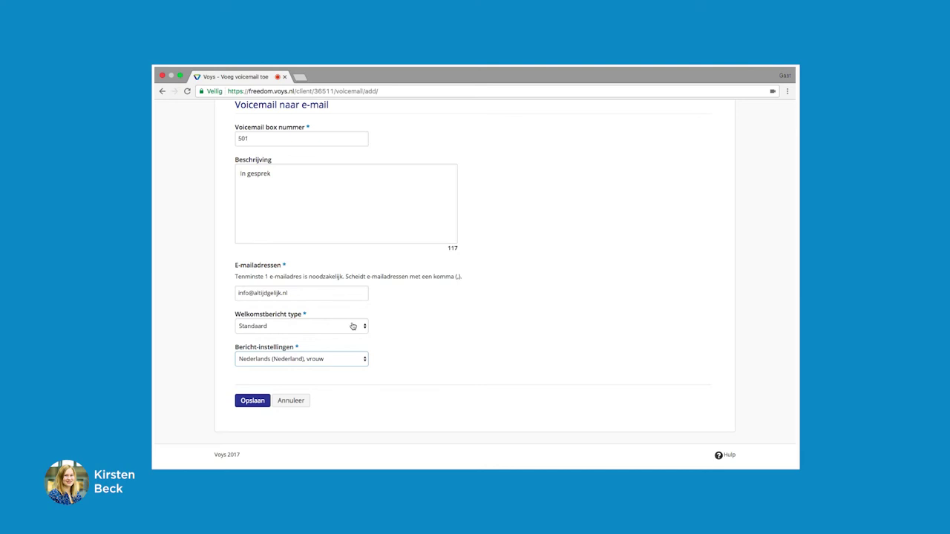
left_click(252, 401)
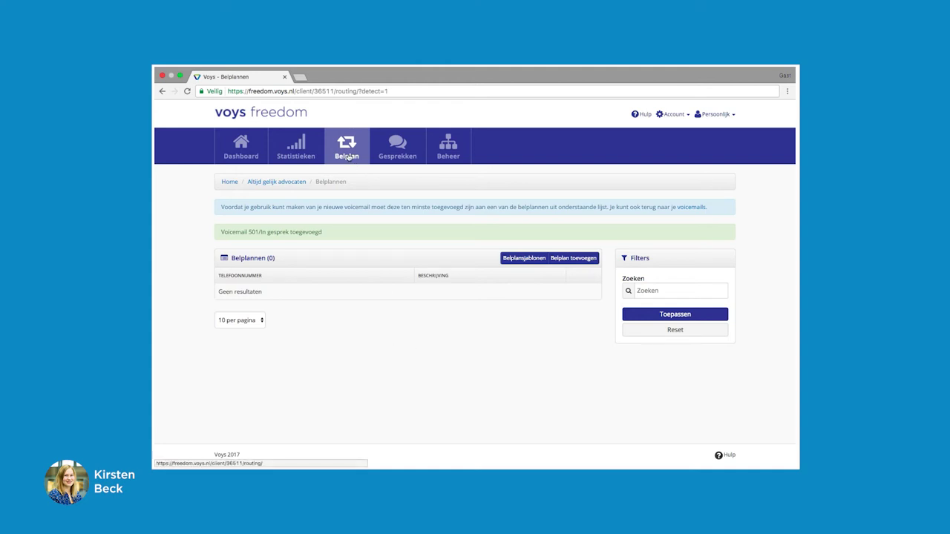
Start a new call plan using the first suggested phone number and description 'Hoofdnummer'.
left_click(572, 257)
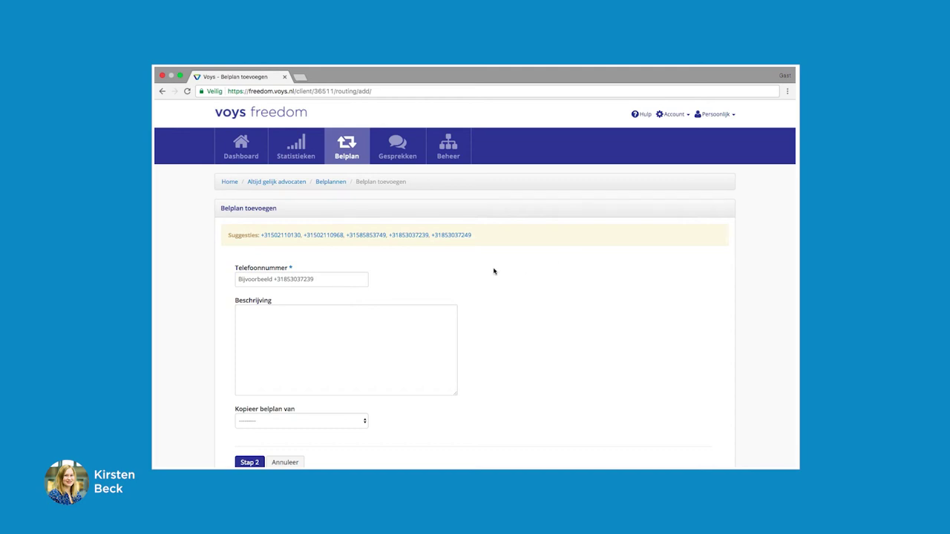
left_click(282, 236)
left_click(254, 306)
type("Hoof")
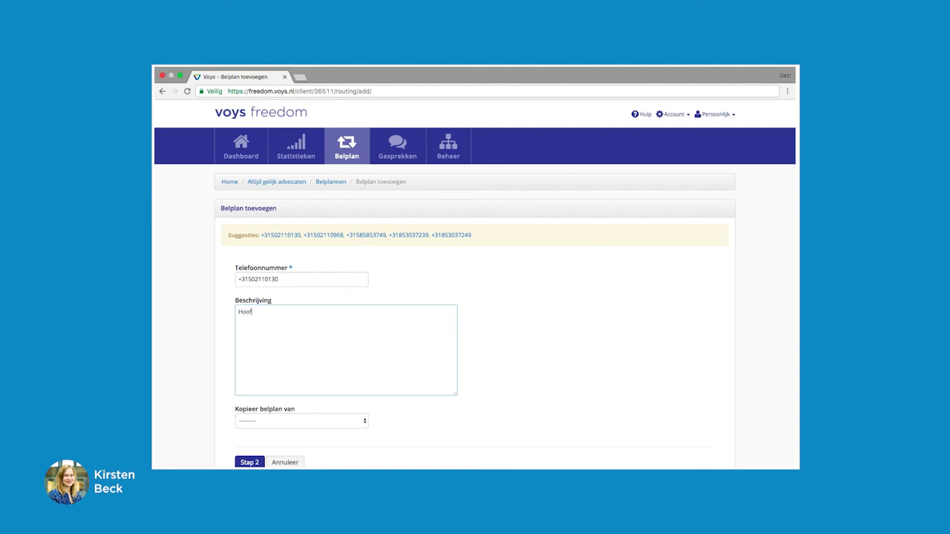
type("dnummer")
scroll(331, 322, "down", 2)
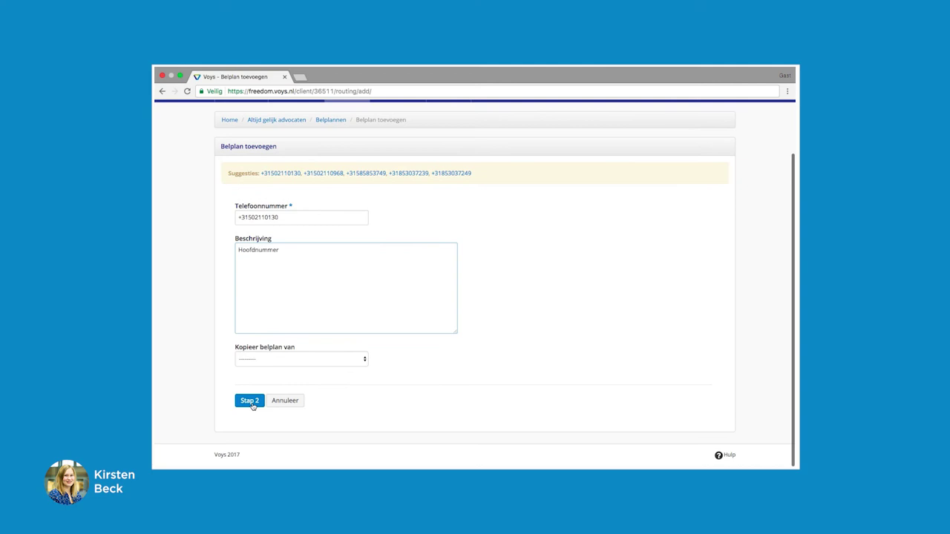
In Stap 2, set the first call plan step to Melding playing Welkom and save it.
left_click(251, 406)
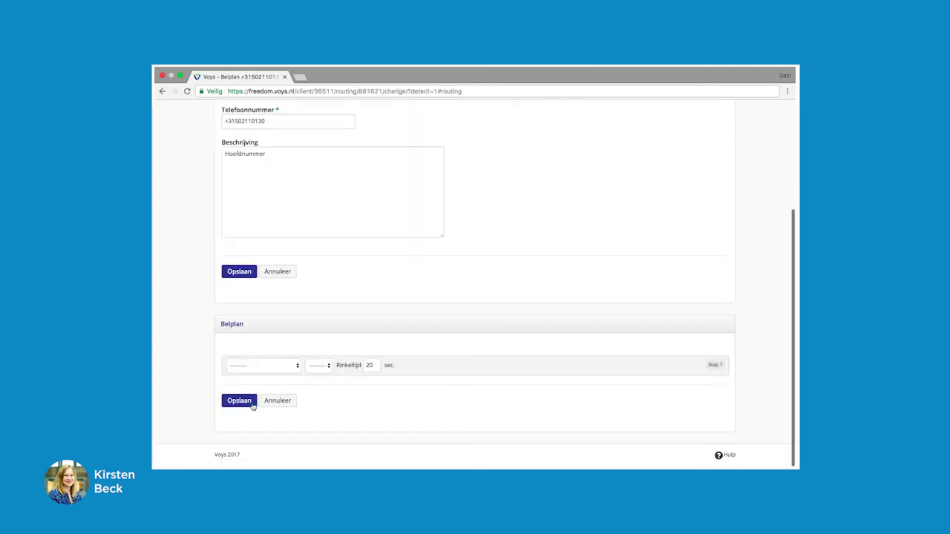
left_click(299, 369)
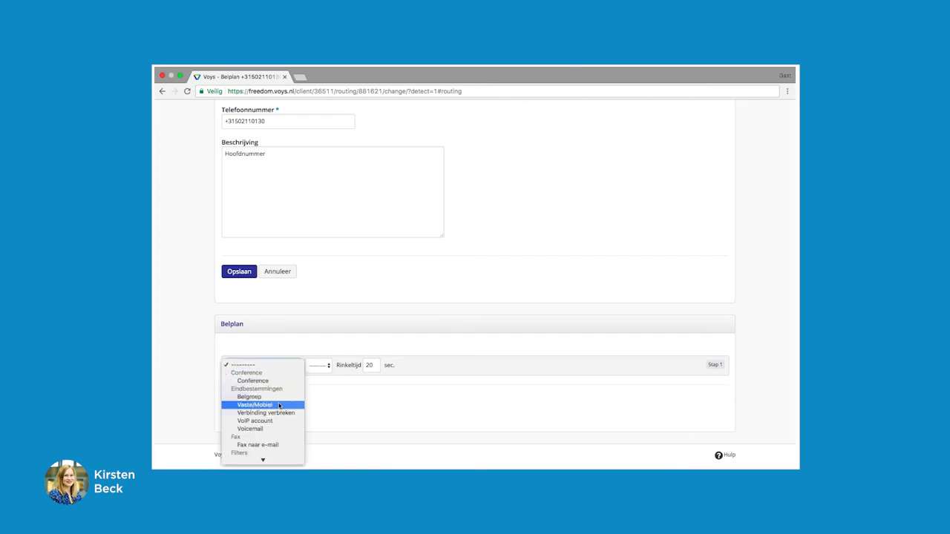
scroll(275, 408, "down", 2)
scroll(279, 405, "down", 3)
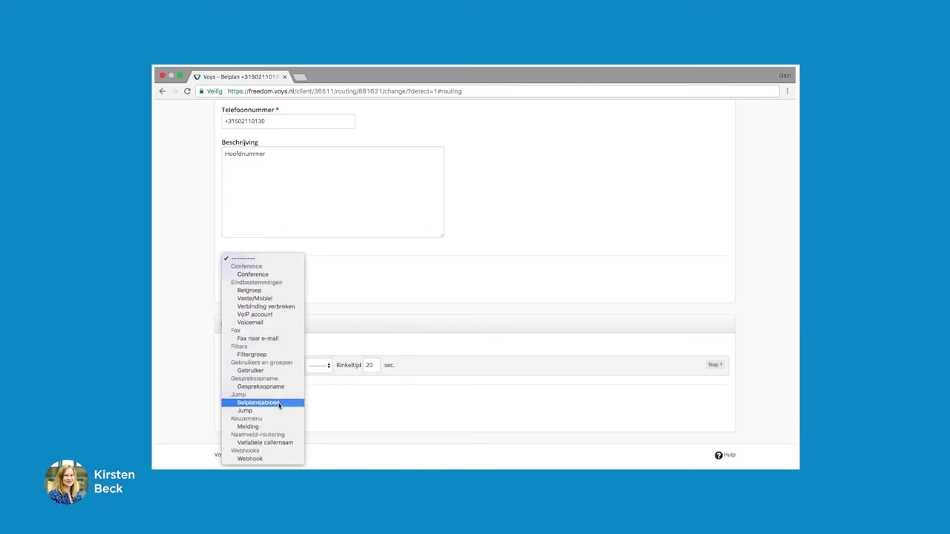
left_click(274, 426)
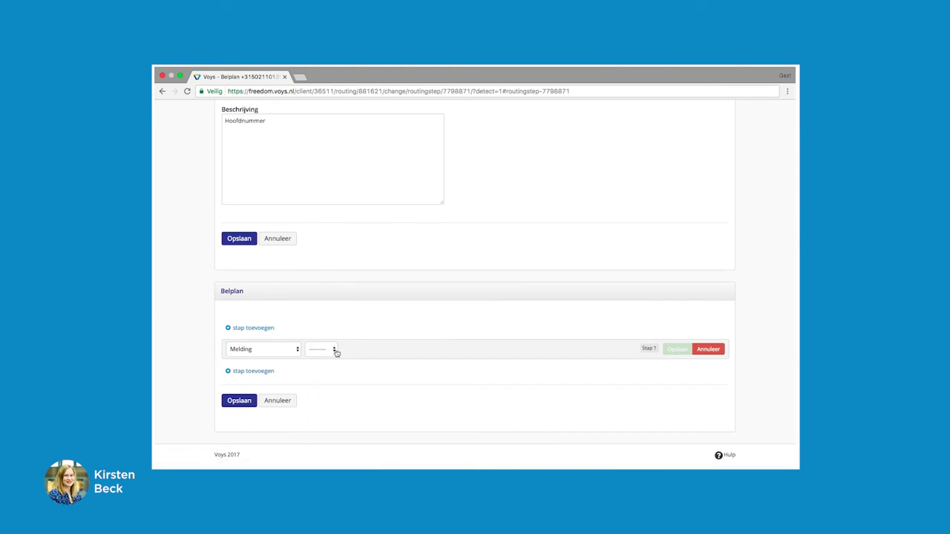
left_click(334, 350)
left_click(336, 357)
left_click(677, 349)
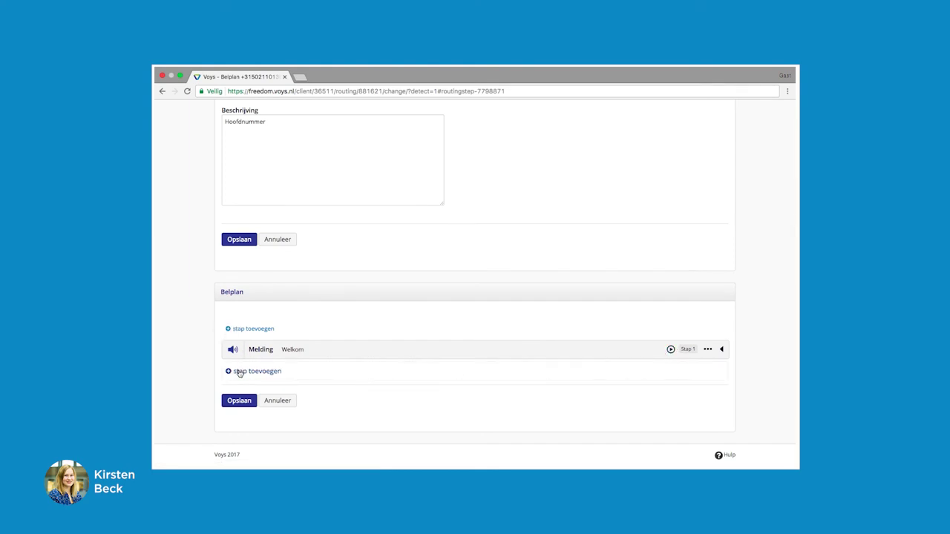
Add and save call plan step 2 ringing VoIP account 202/Receptie for 20 seconds.
left_click(239, 371)
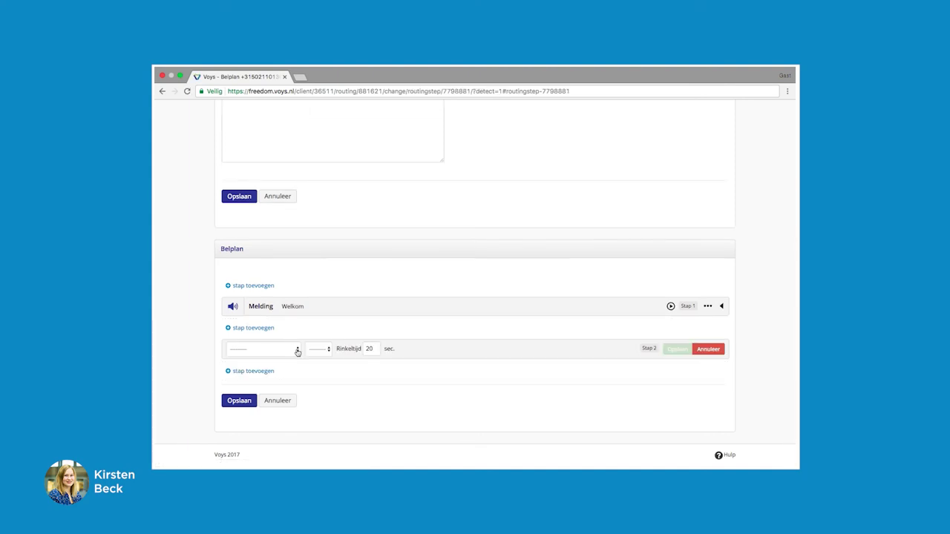
left_click(297, 352)
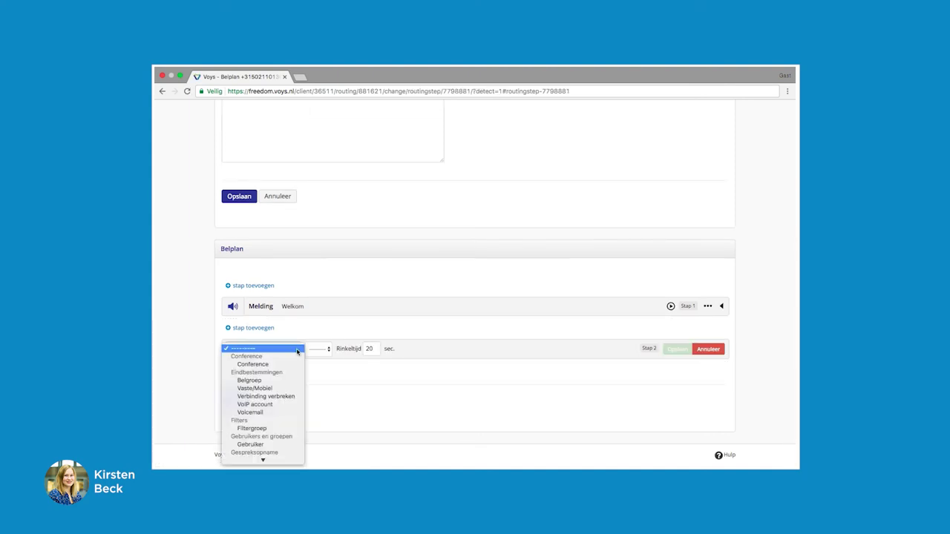
left_click(281, 407)
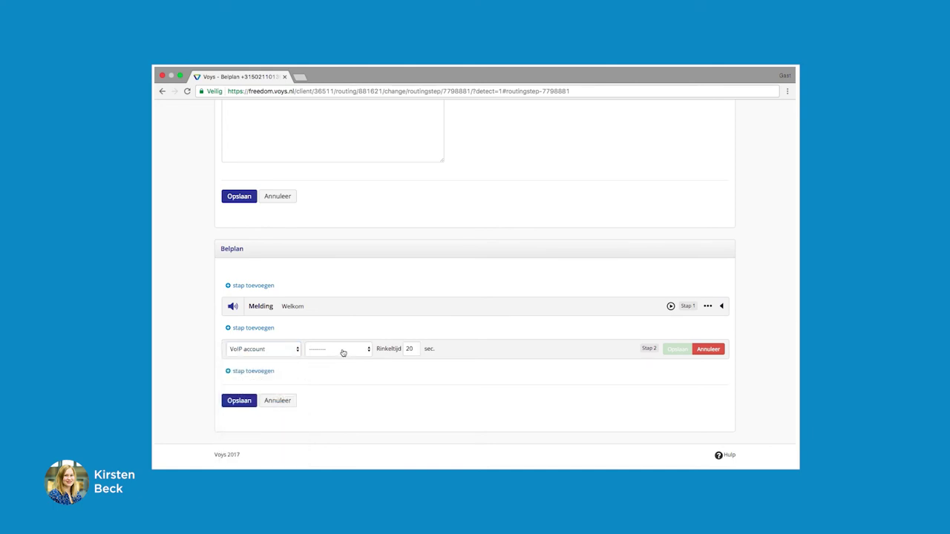
left_click(343, 352)
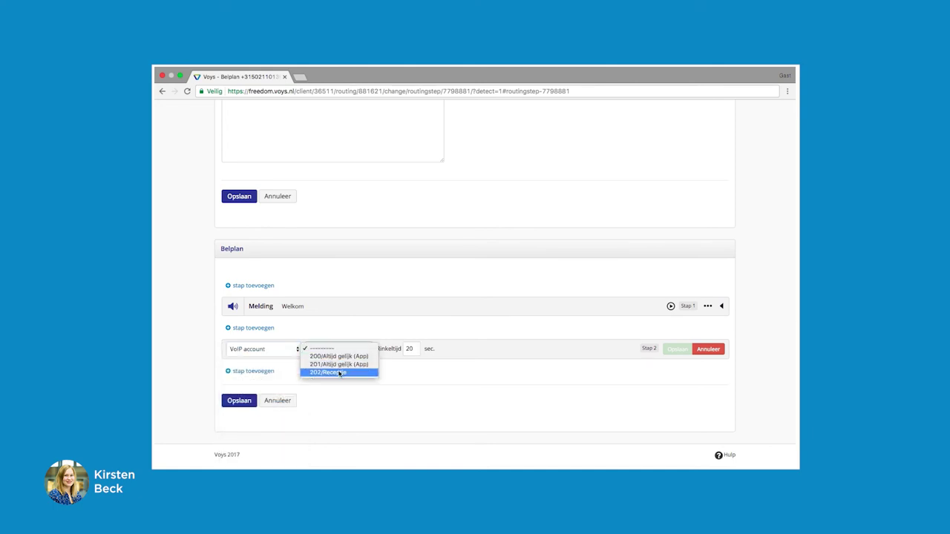
left_click(340, 373)
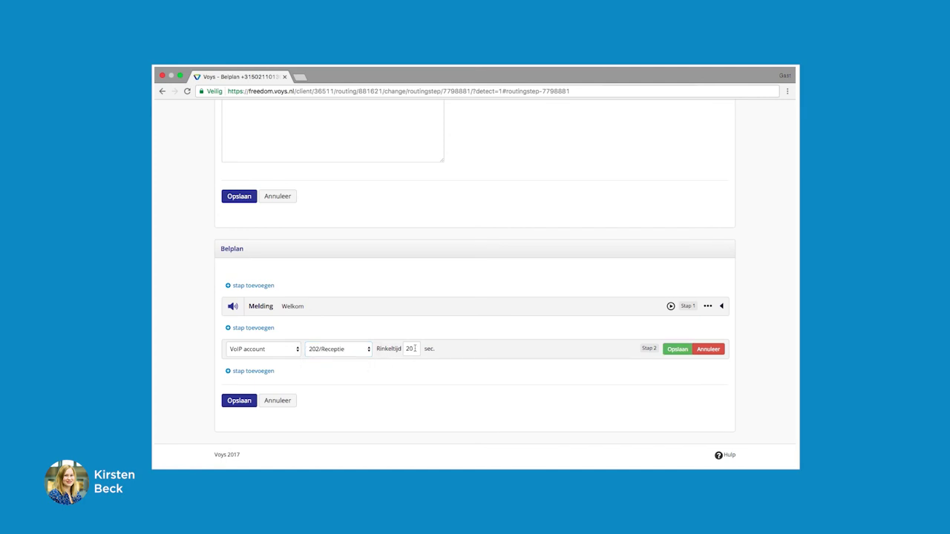
left_click(677, 350)
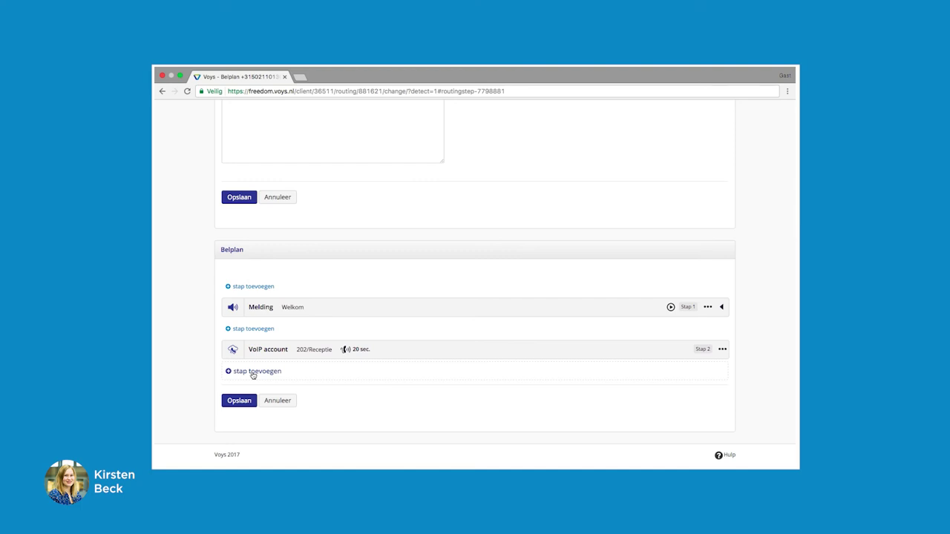
Add and save step 3 ringing call group 401/Alle VoIP Accounts with a 25-second ring time.
left_click(252, 373)
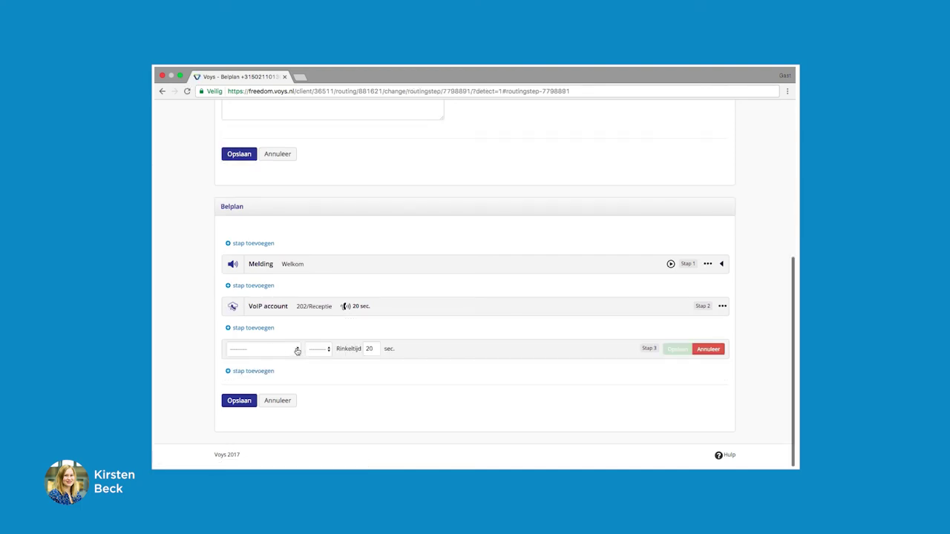
left_click(297, 351)
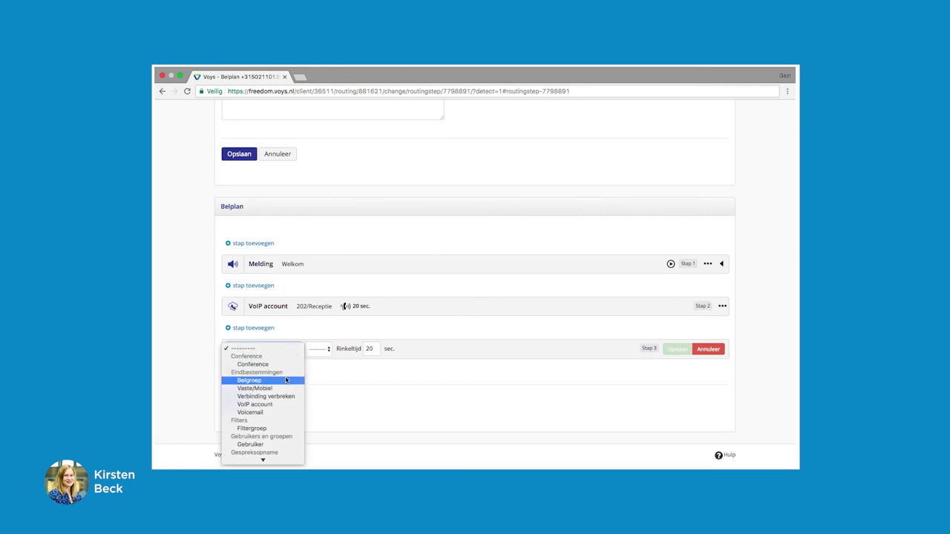
left_click(286, 380)
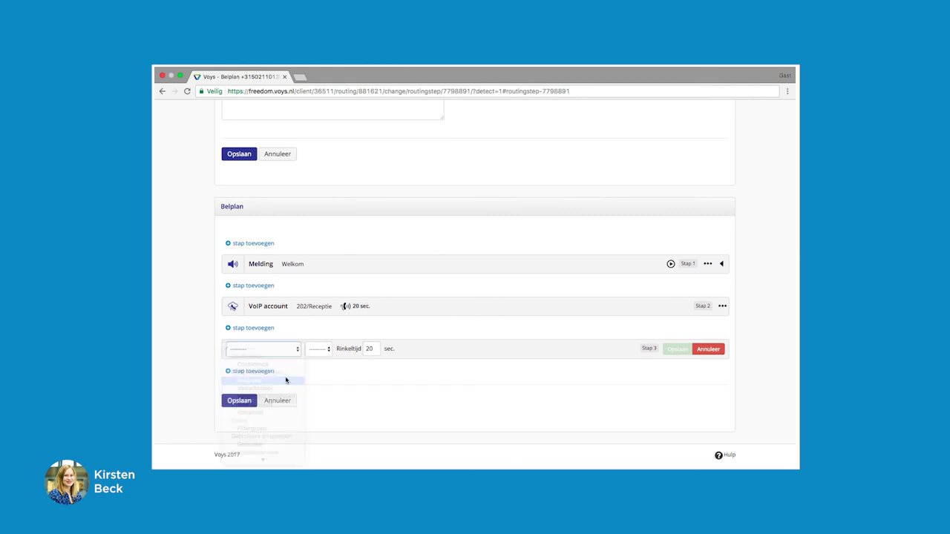
left_click(339, 355)
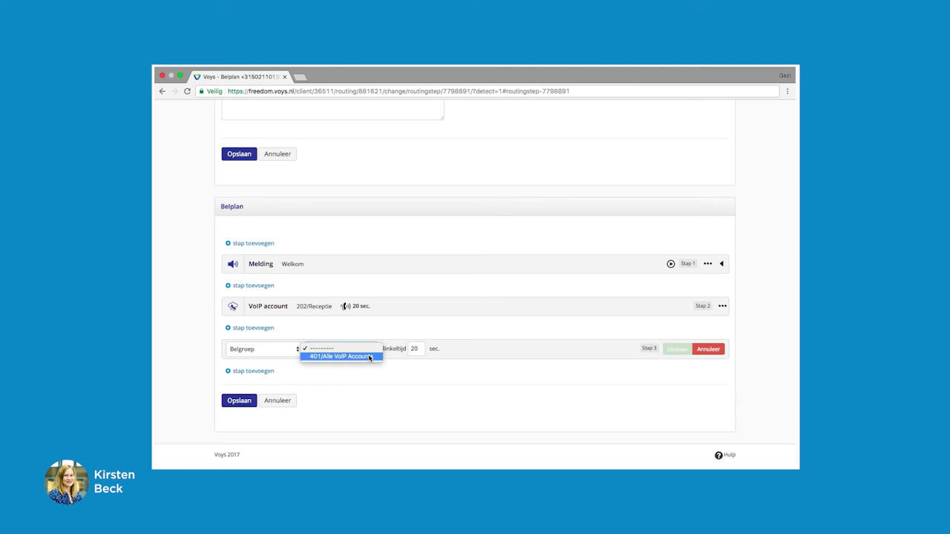
left_click(369, 357)
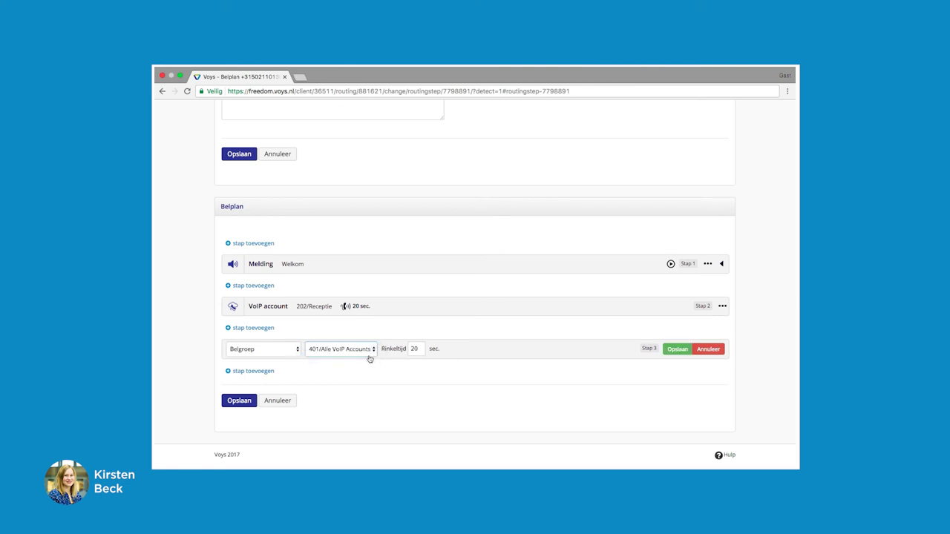
left_click(421, 349)
key("BackSpace")
type("5")
left_click(677, 351)
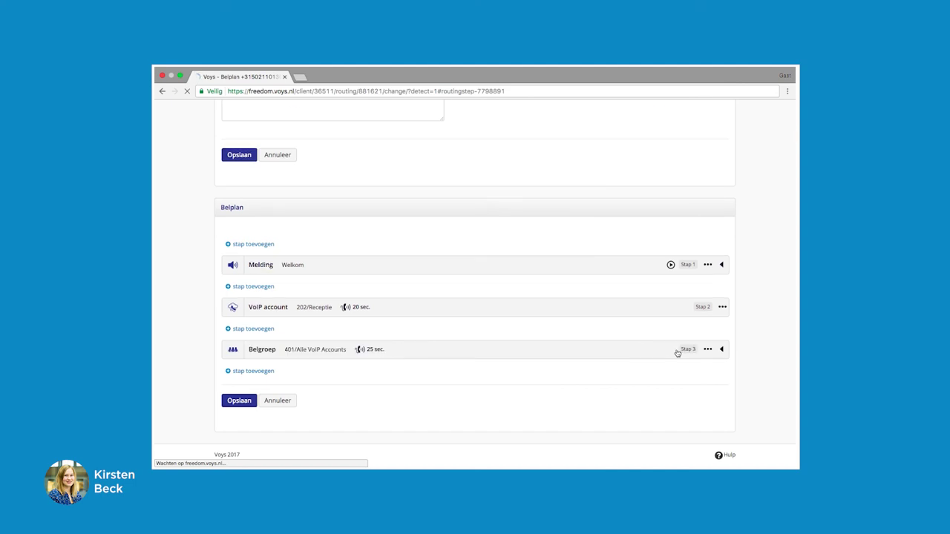
Add and save step 4 as a Voicemail destination to box 501/In gesprek.
left_click(241, 371)
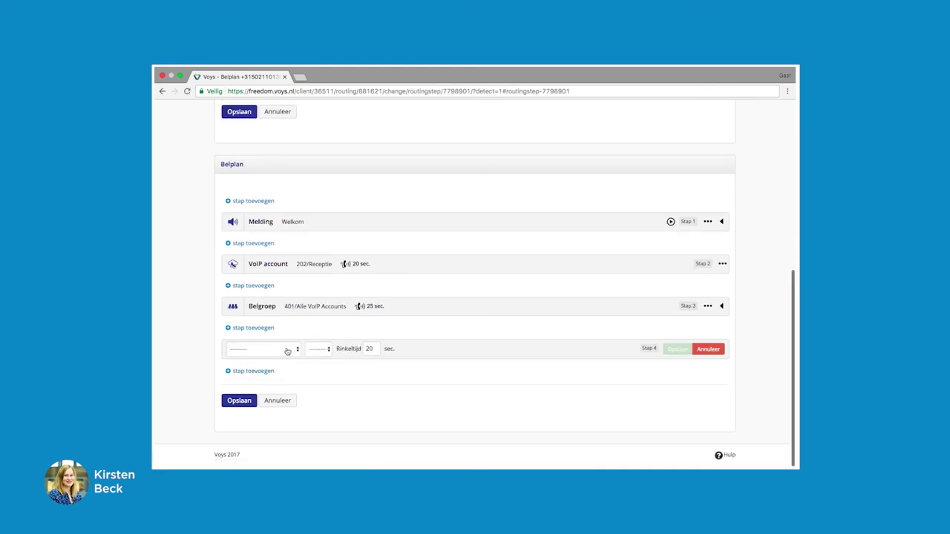
left_click(291, 350)
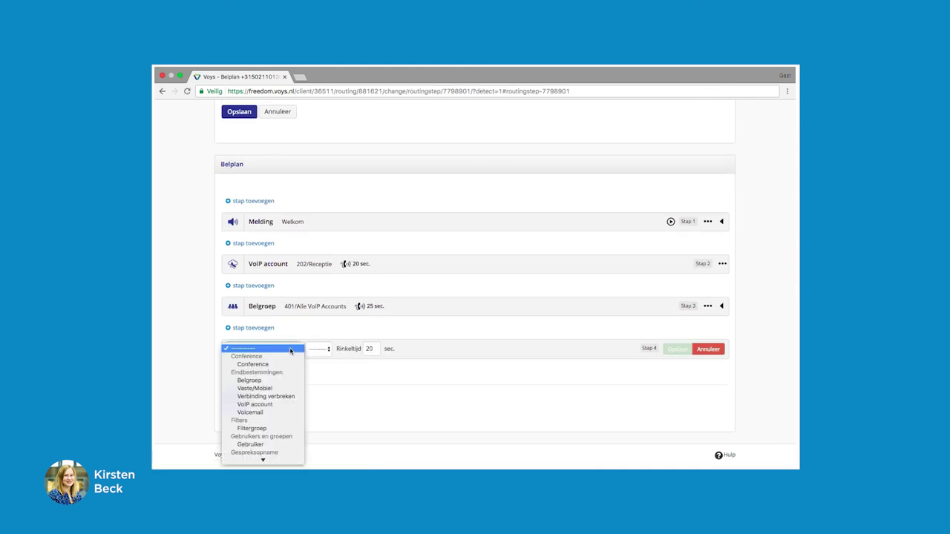
left_click(273, 413)
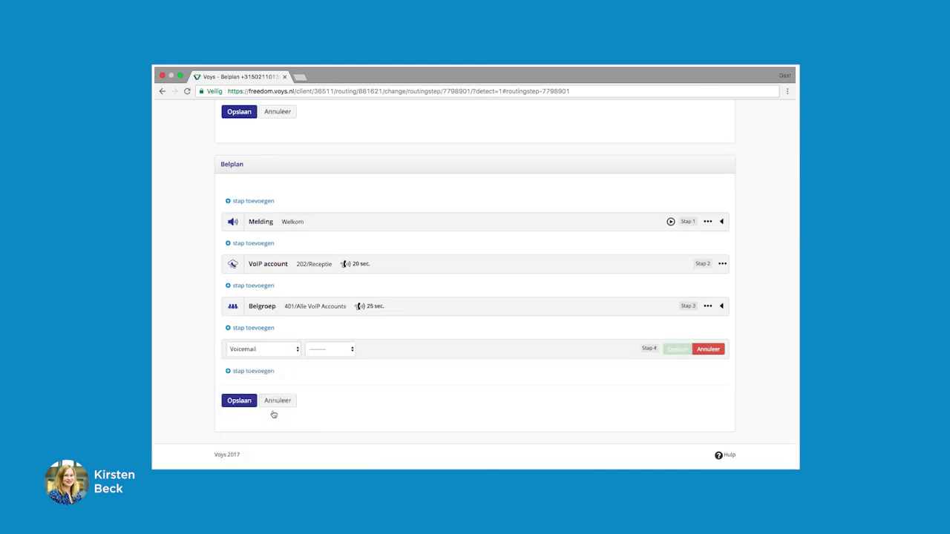
left_click(351, 352)
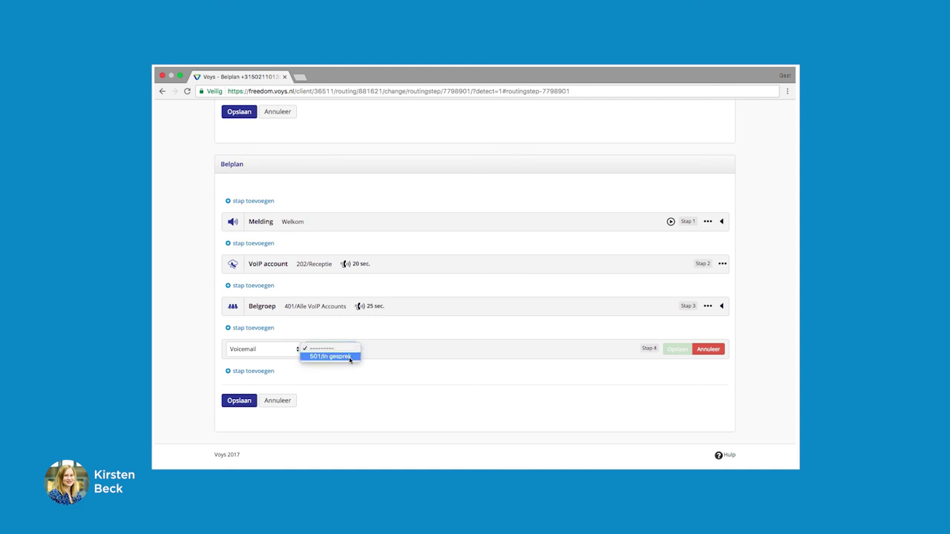
left_click(330, 357)
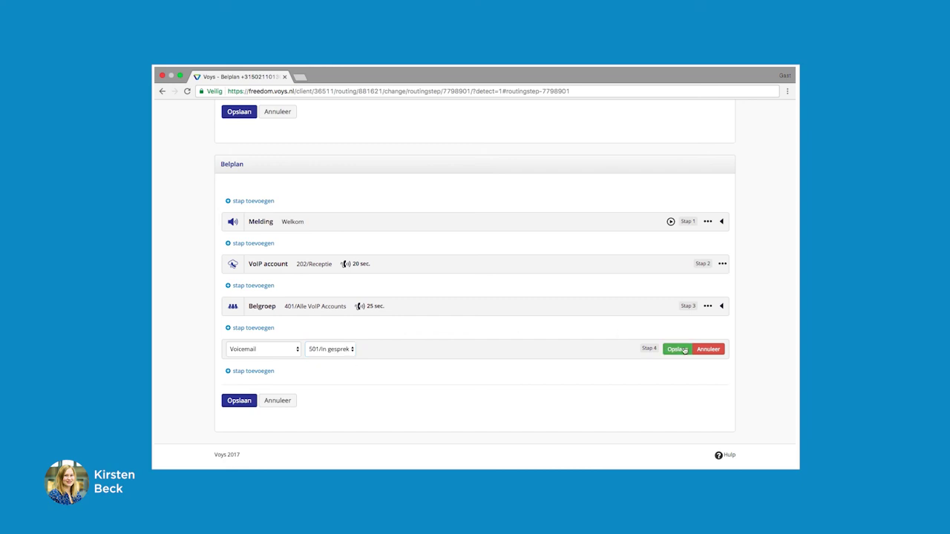
left_click(677, 350)
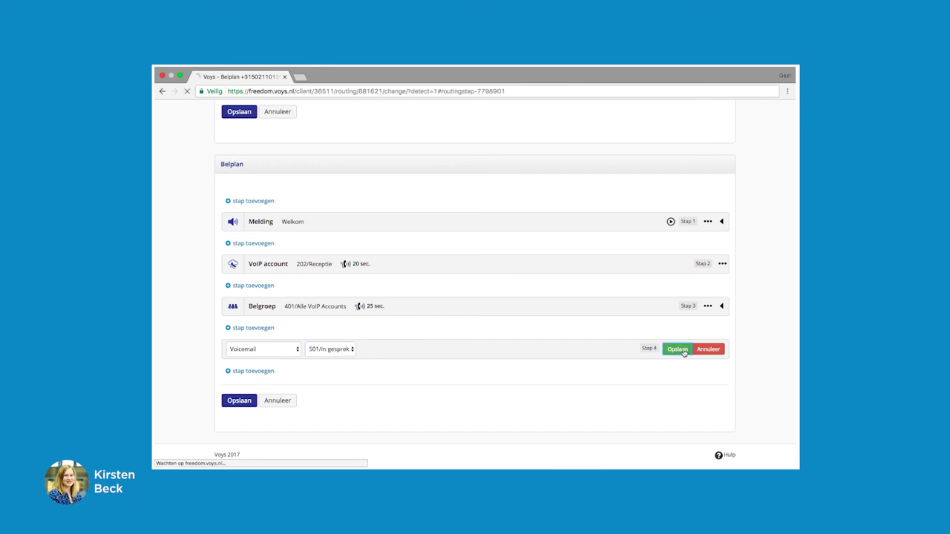